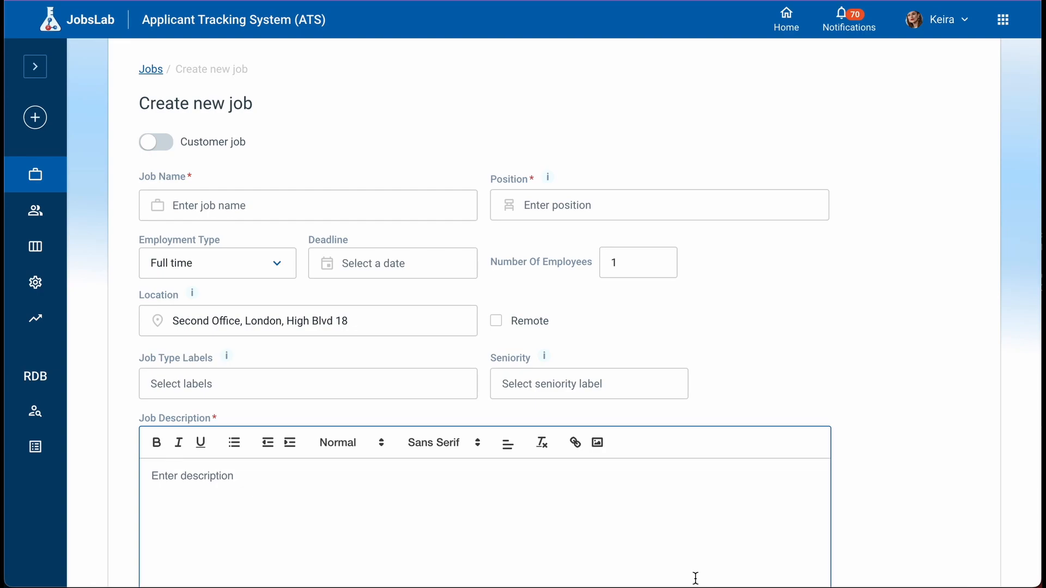
Review the available Position options and the help note for the Position field in the new job form
left_click(580, 209)
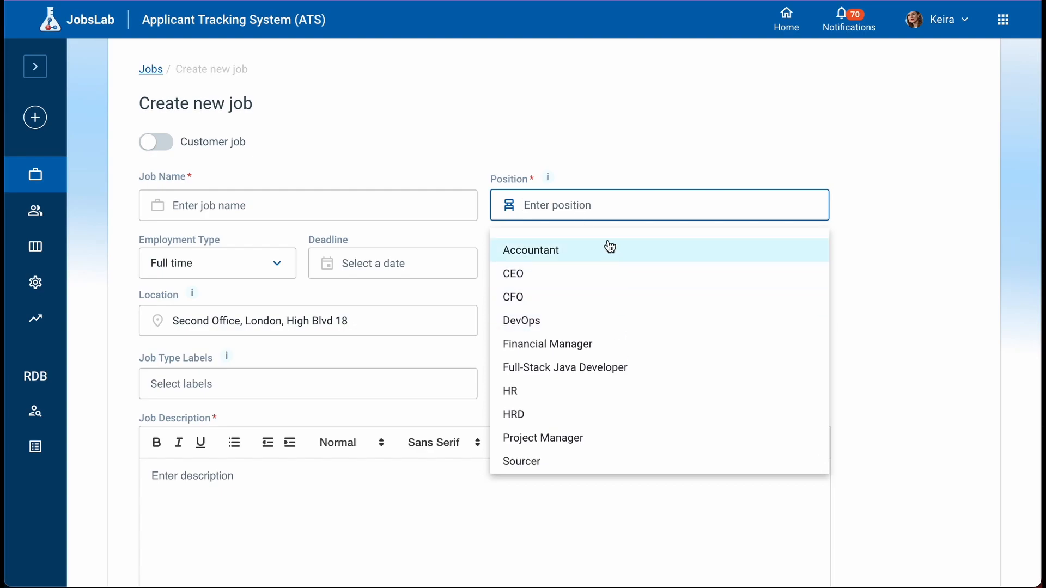
left_click(619, 156)
mouse_move(550, 180)
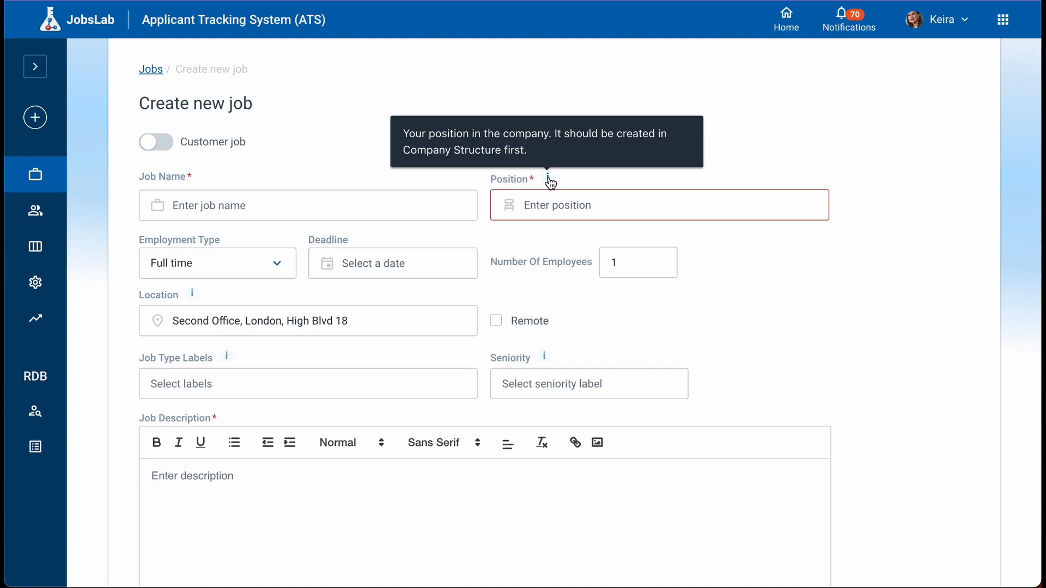
Switch to the HRM service and look through the company structure
left_click(1002, 20)
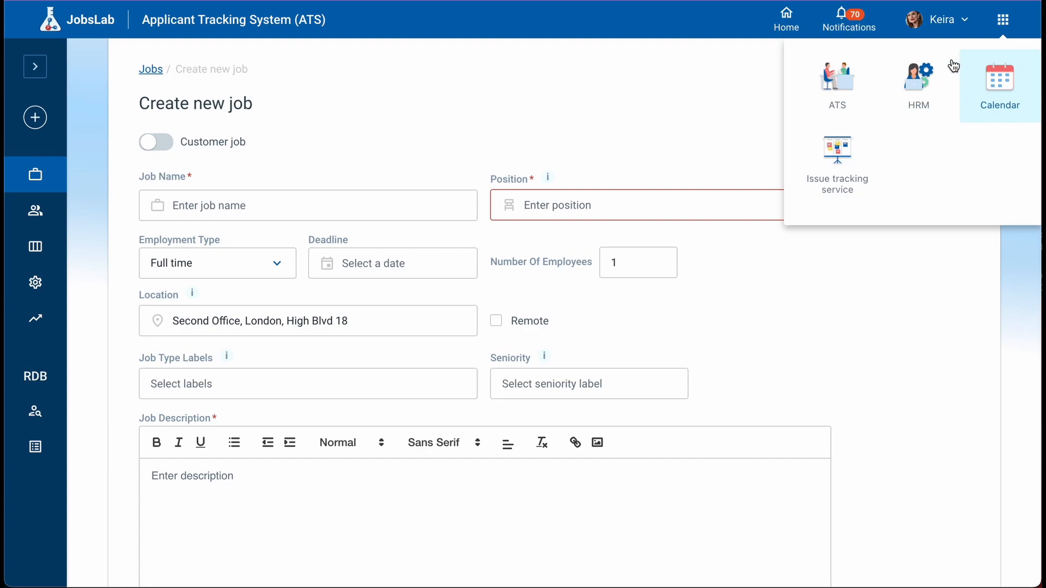
left_click(932, 115)
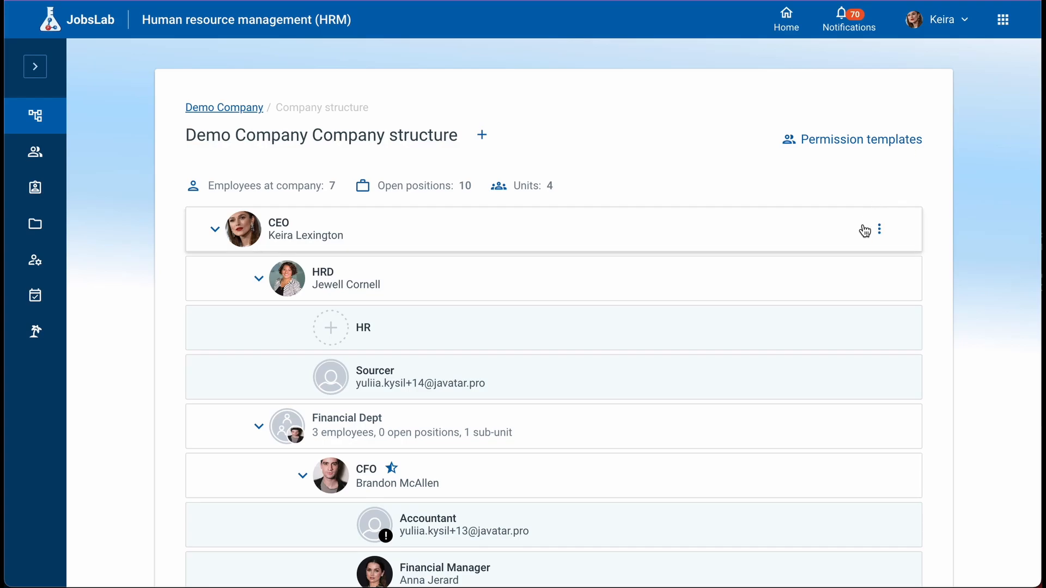
scroll(862, 229, "down", 3)
scroll(863, 229, "up", 3)
Start a new position in the company structure named Talent Sourcer, leaving its unit unselected
left_click(482, 136)
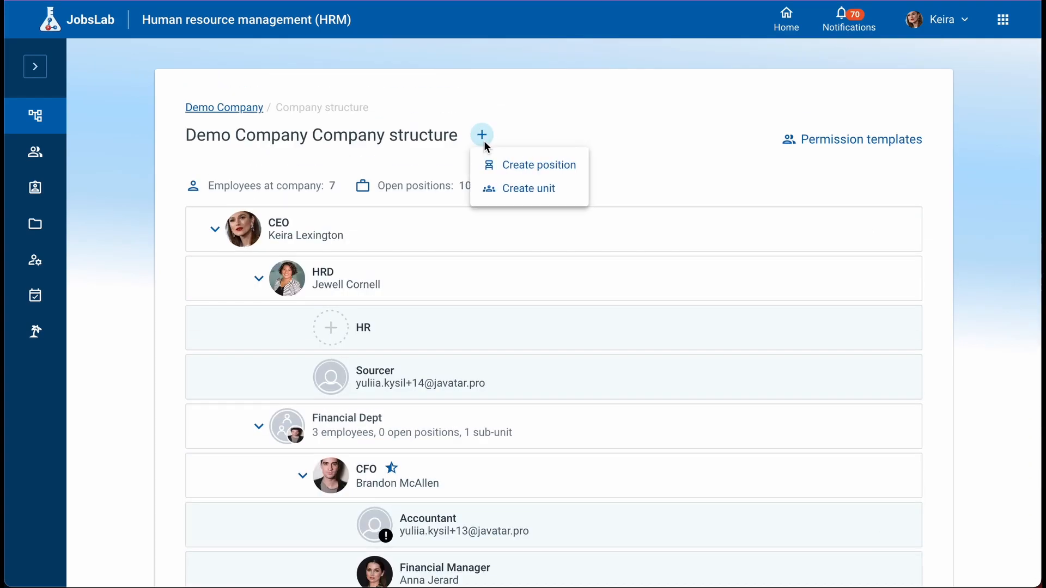
left_click(506, 165)
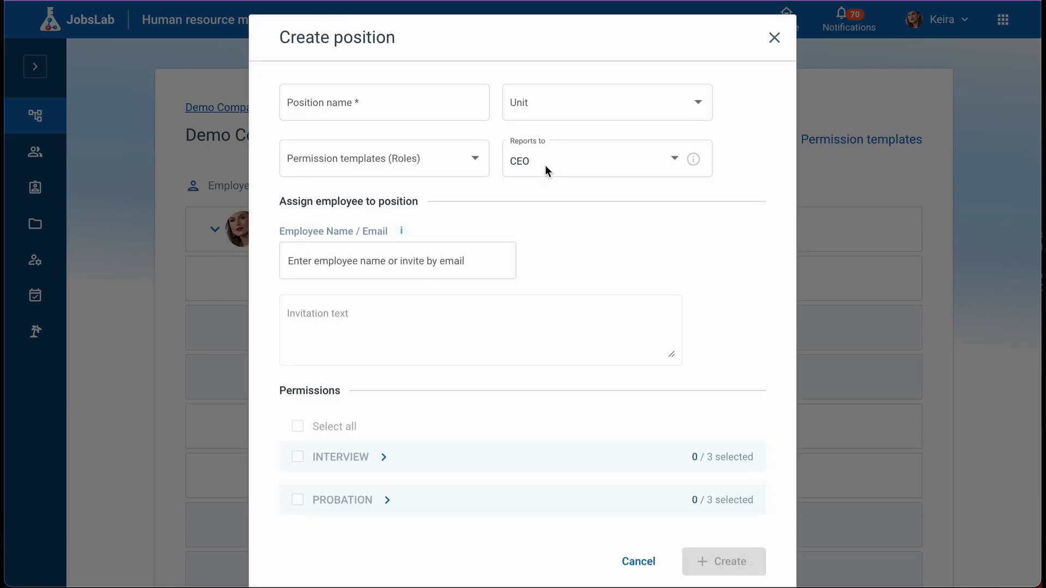
left_click(378, 113)
type("Talent Sourcer")
left_click(540, 104)
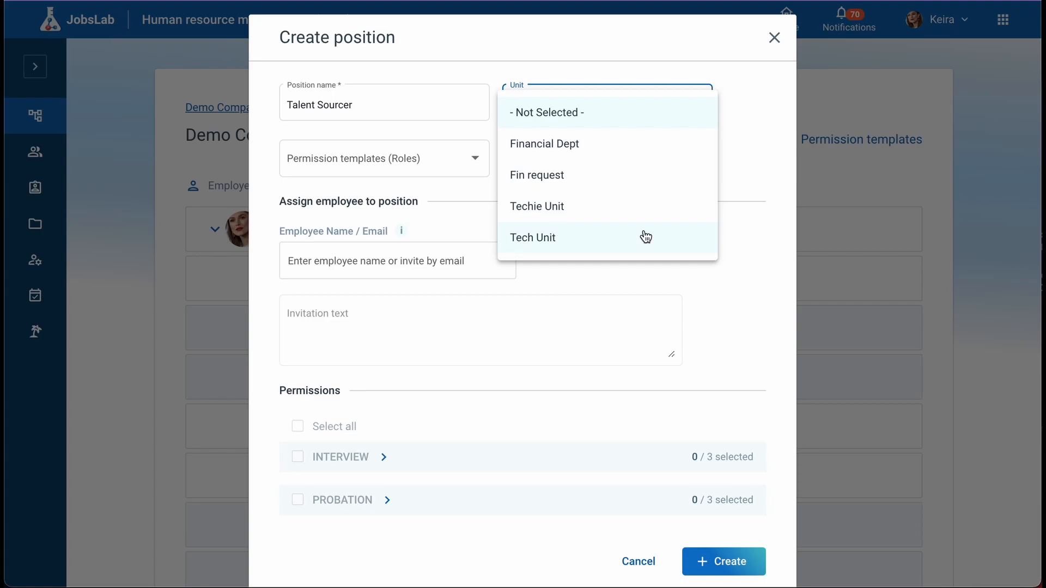
left_click(674, 280)
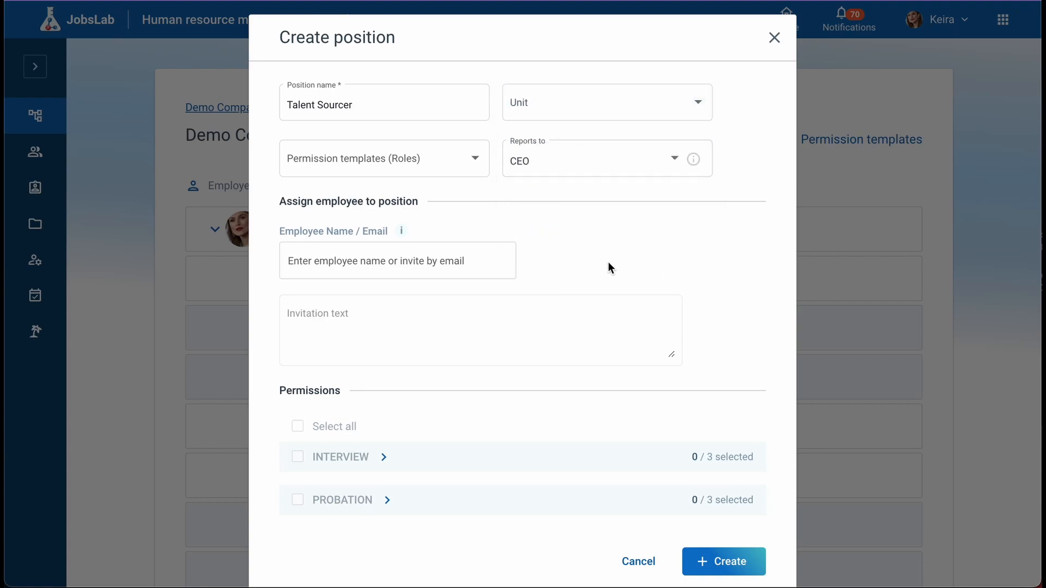
Assign only the Recruiter permission template to the Talent Sourcer position
left_click(458, 161)
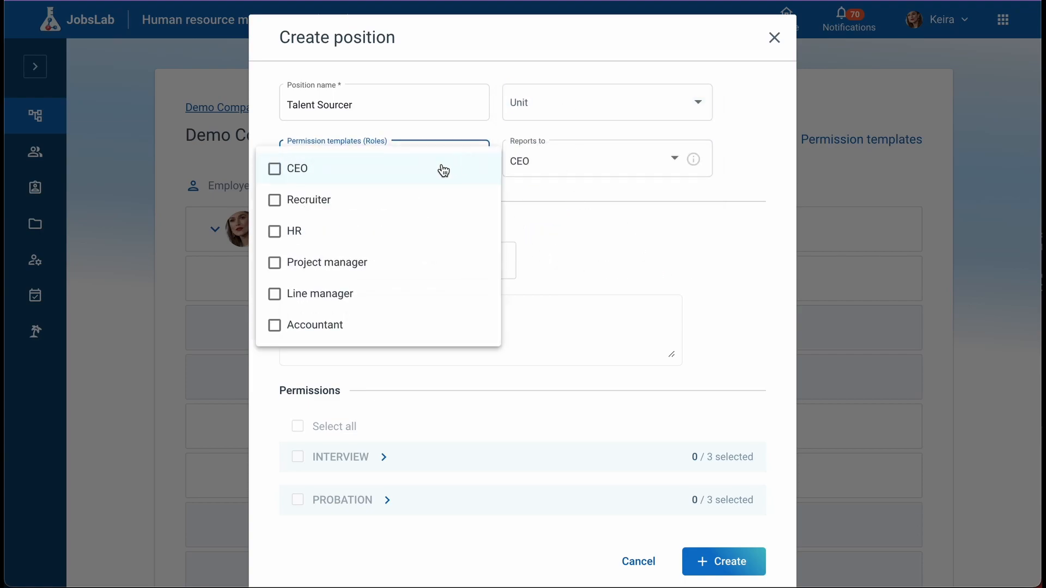
left_click(343, 210)
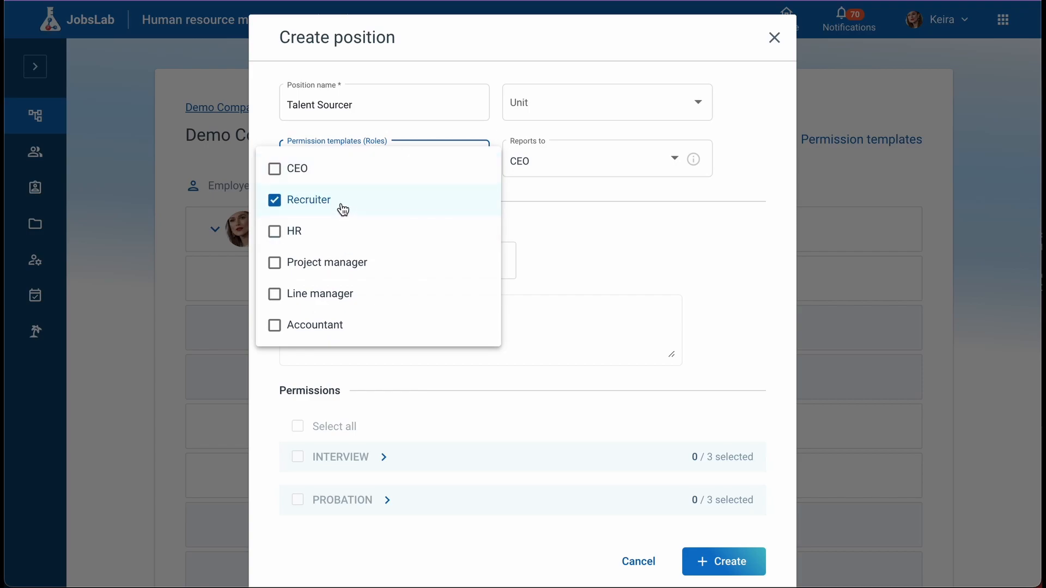
left_click(312, 233)
left_click(311, 230)
left_click(532, 212)
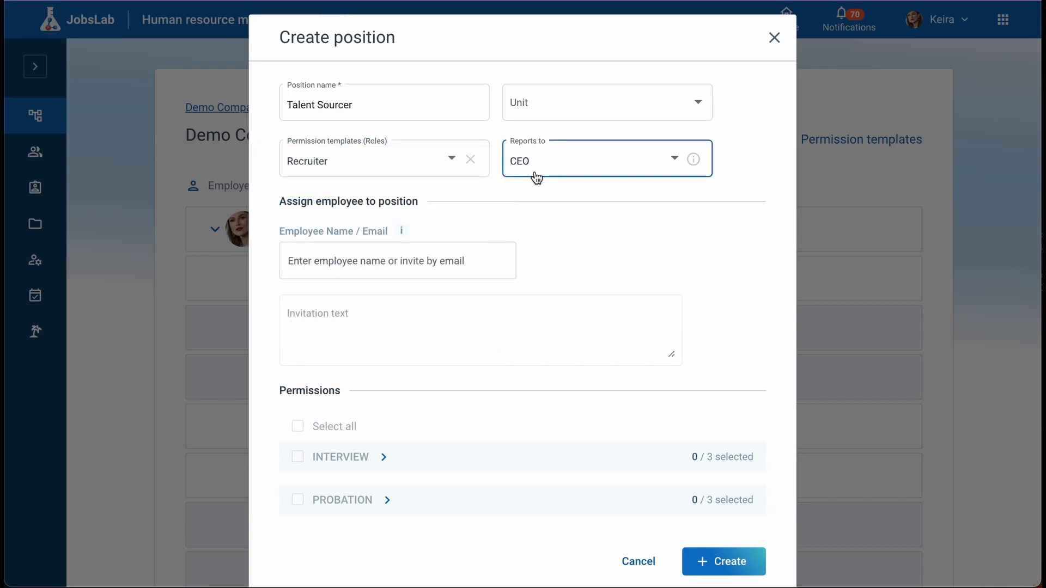
Make the position report to HR and create it without assigning an employee
left_click(563, 169)
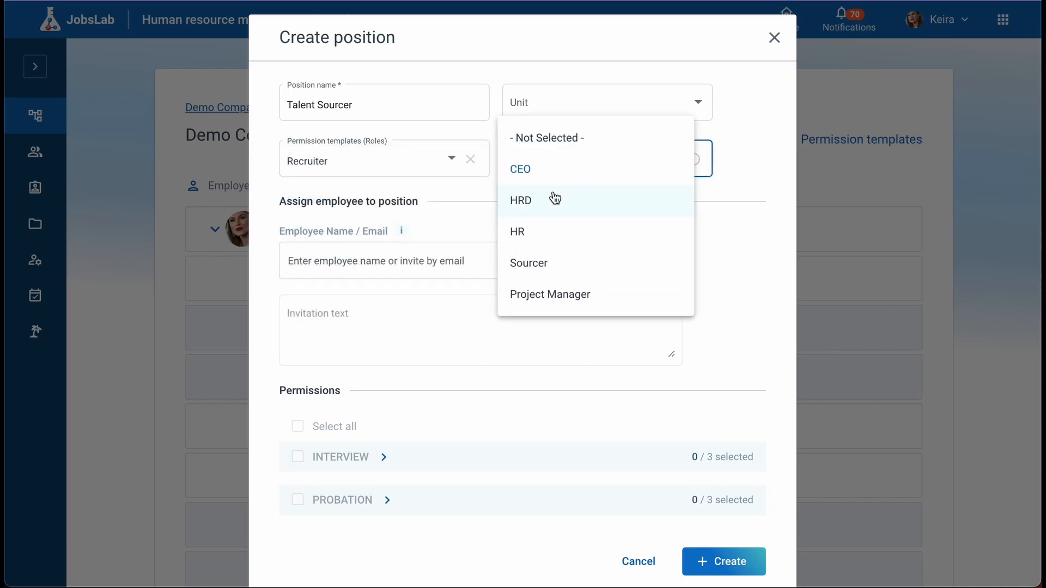
left_click(536, 242)
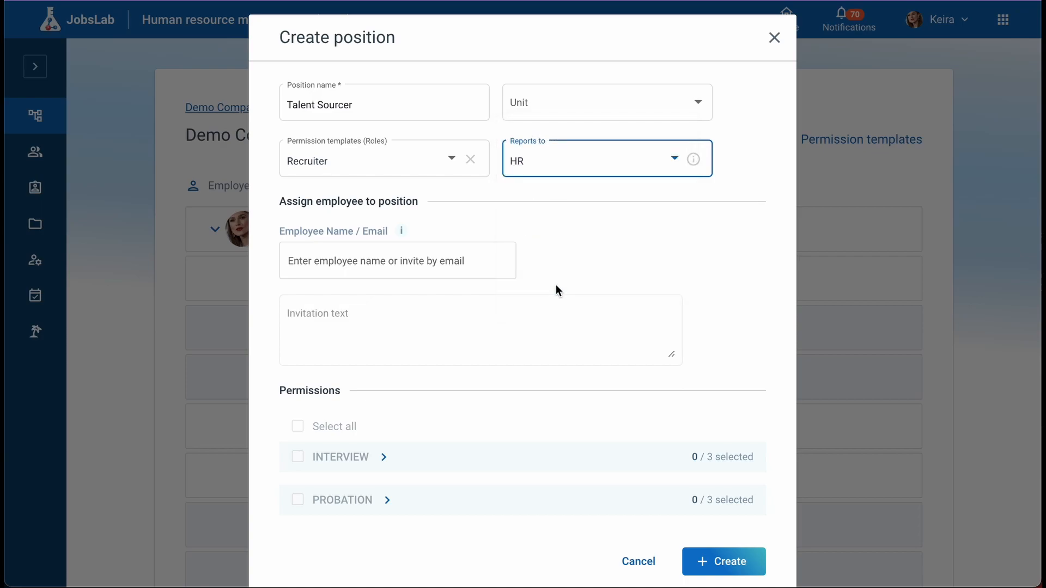
scroll(555, 284, "down", 1)
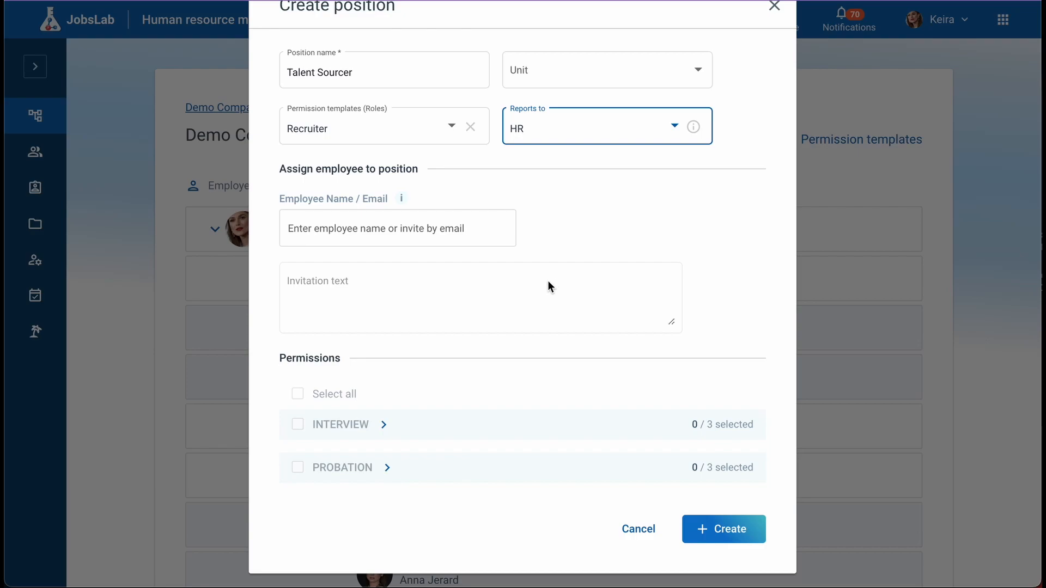
left_click(514, 236)
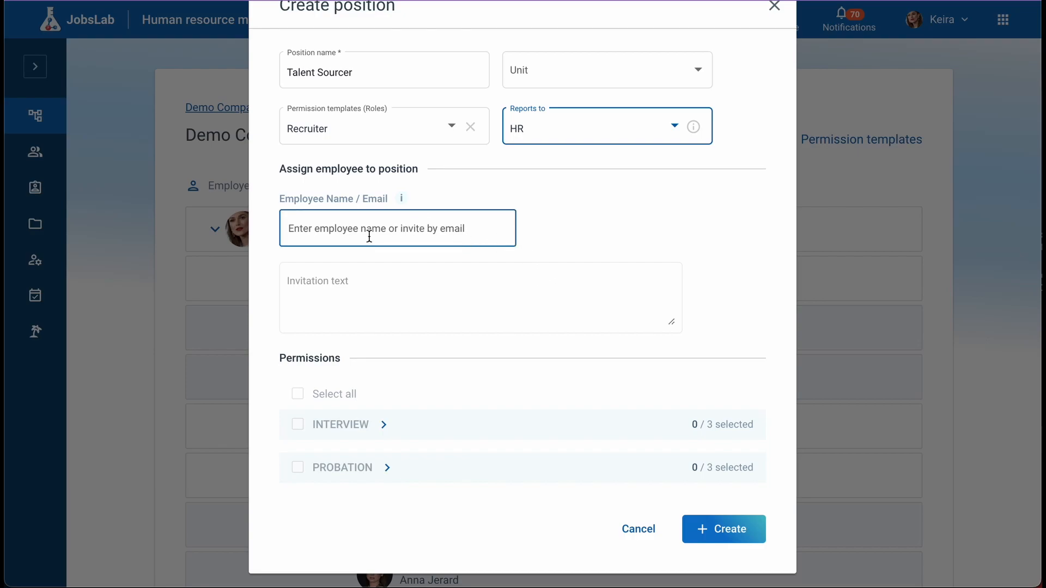
left_click(641, 243)
scroll(641, 243, "up", 1)
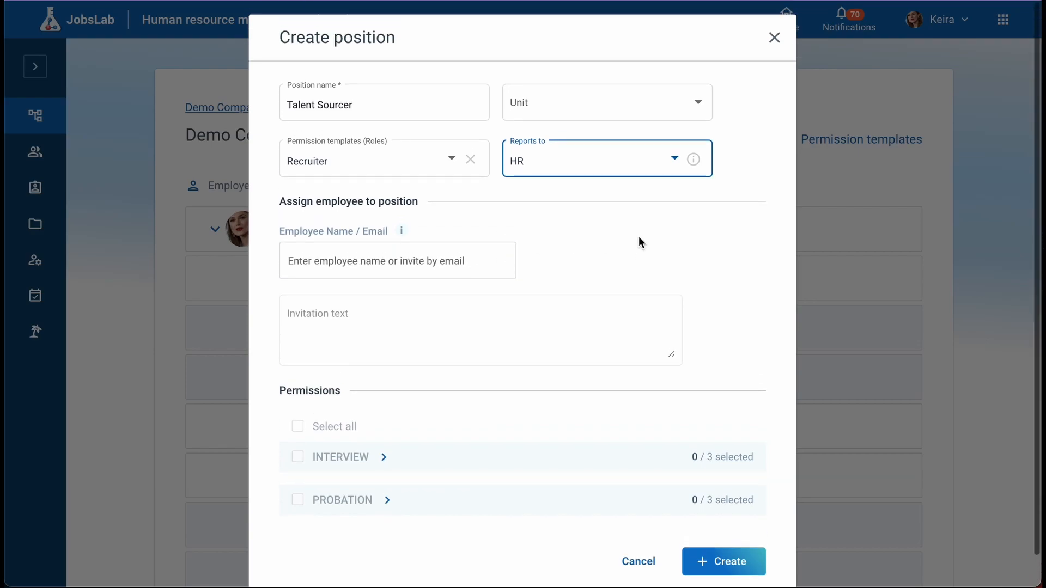
left_click(722, 569)
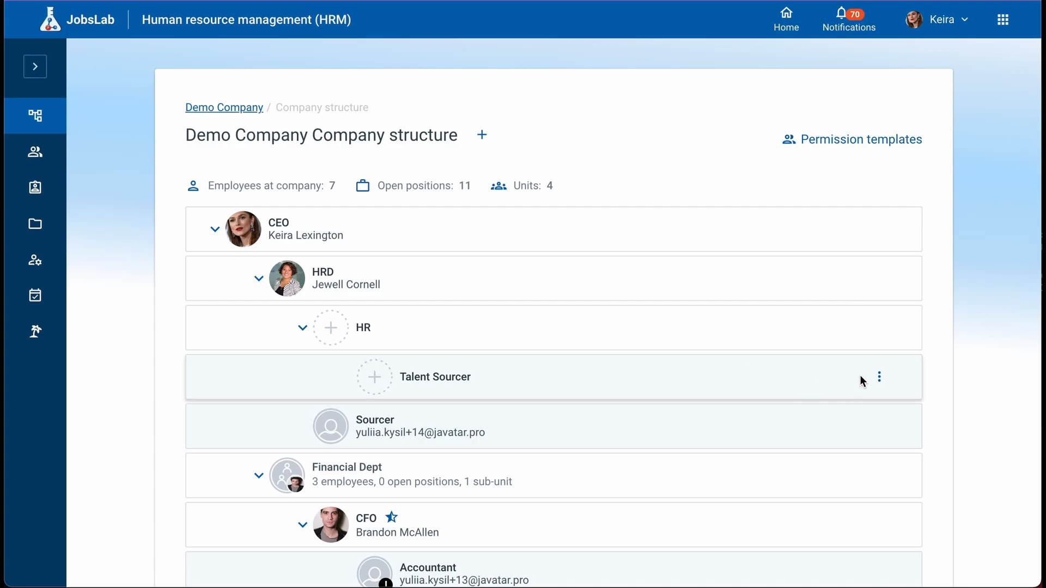
Start a new job from the Talent Sourcer position in the company structure
left_click(879, 377)
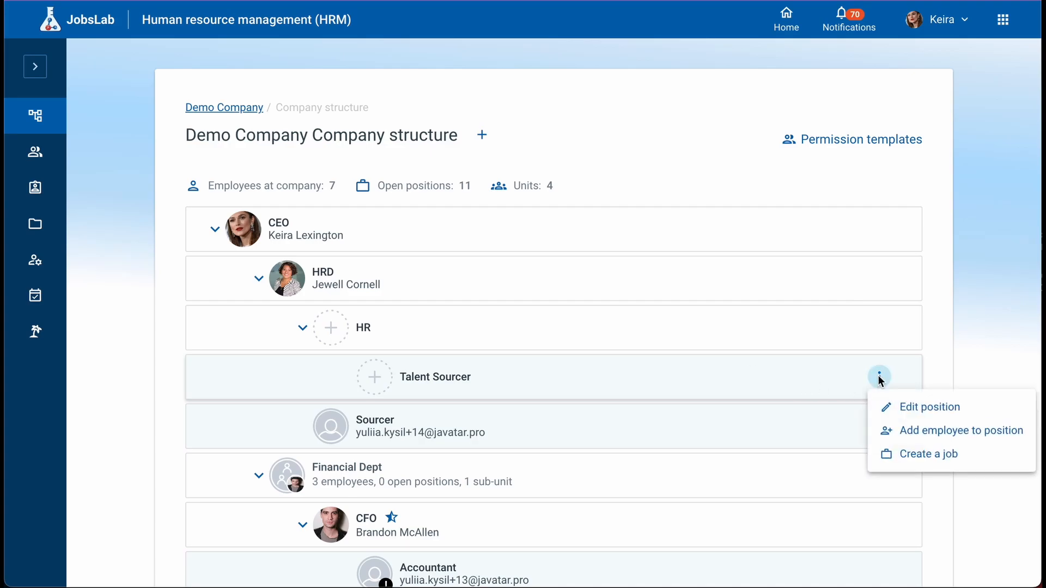
left_click(922, 461)
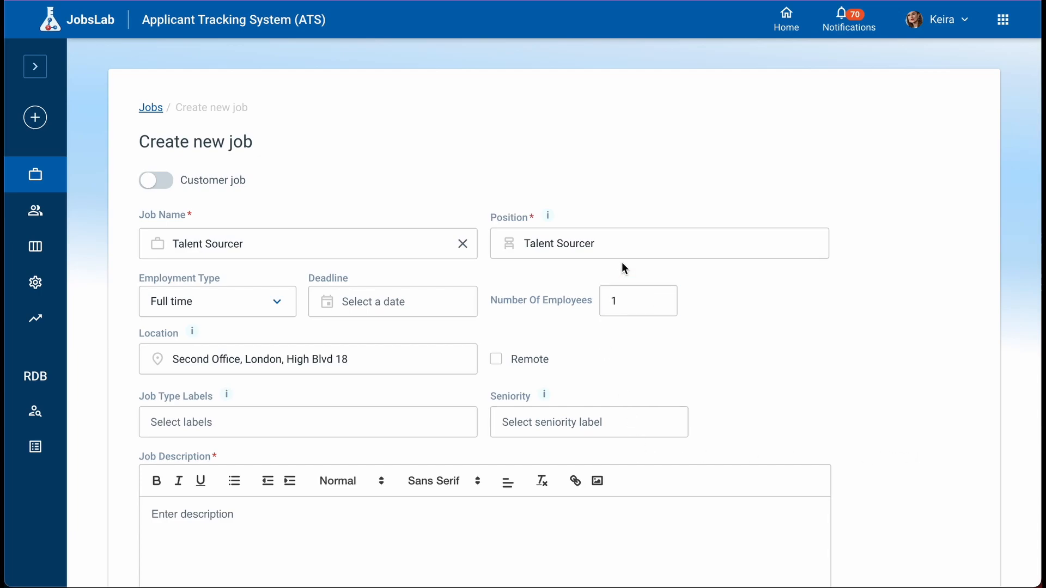
Clear the job's position and choose Talent Sourcer again from the list of positions
left_click(619, 244)
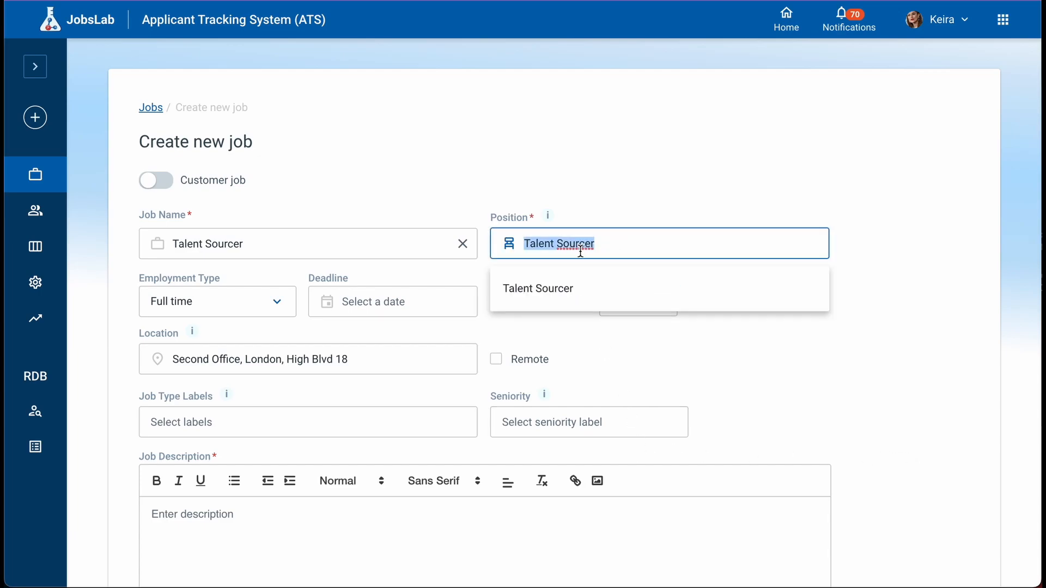
left_click(626, 248)
left_click_drag(616, 248, 489, 234)
key("BackSpace")
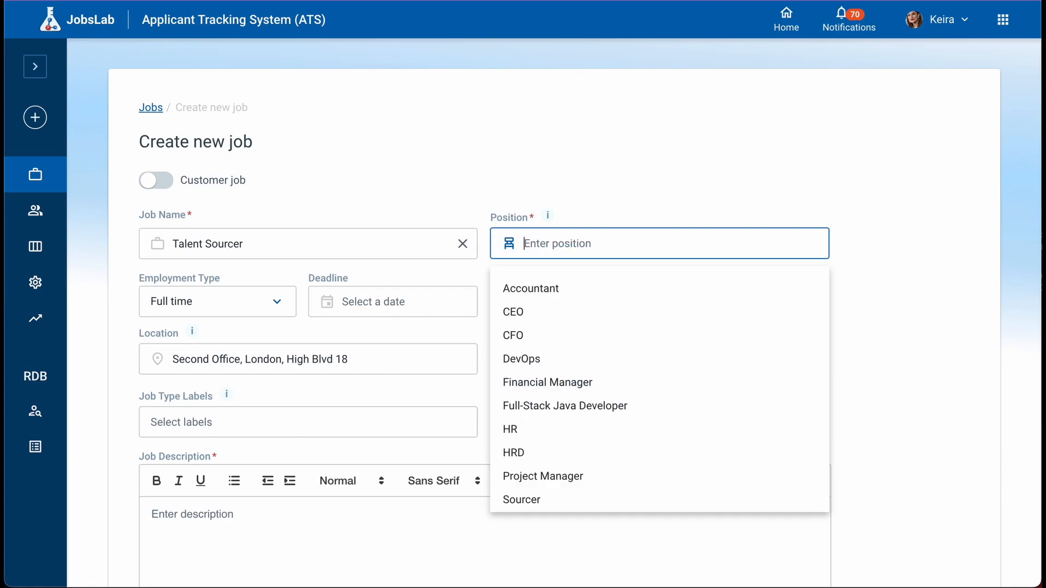
scroll(568, 430, "down", 1)
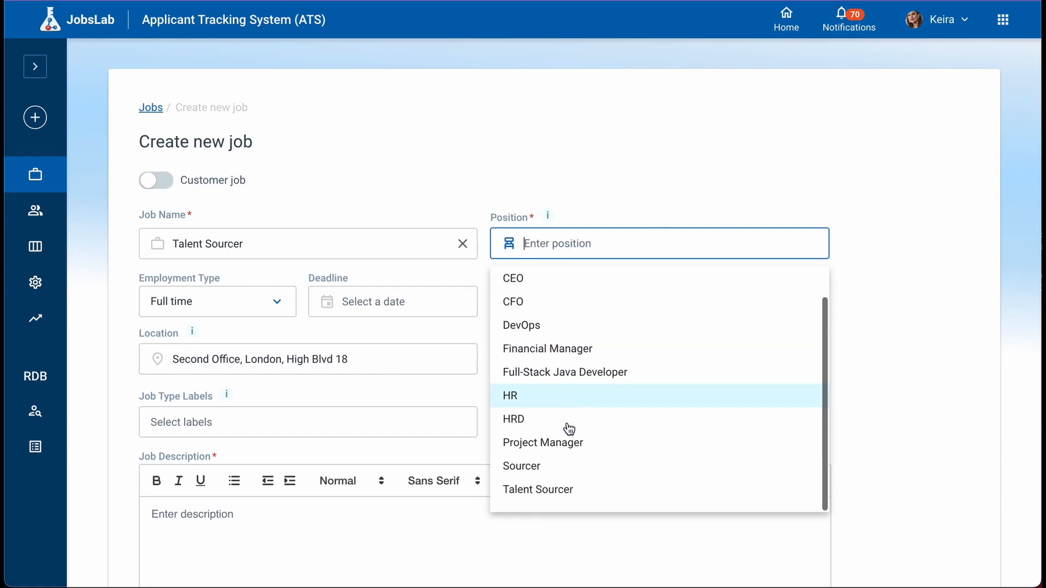
left_click(547, 491)
Add and save a company location named Third Office with its address in the company profile
left_click(383, 361)
left_click(195, 333)
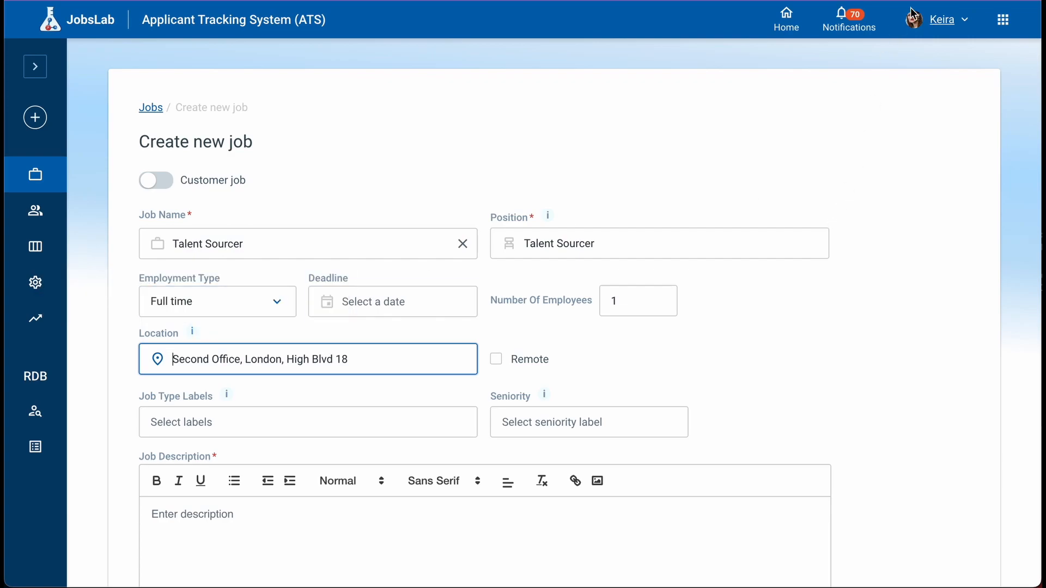
left_click(946, 23)
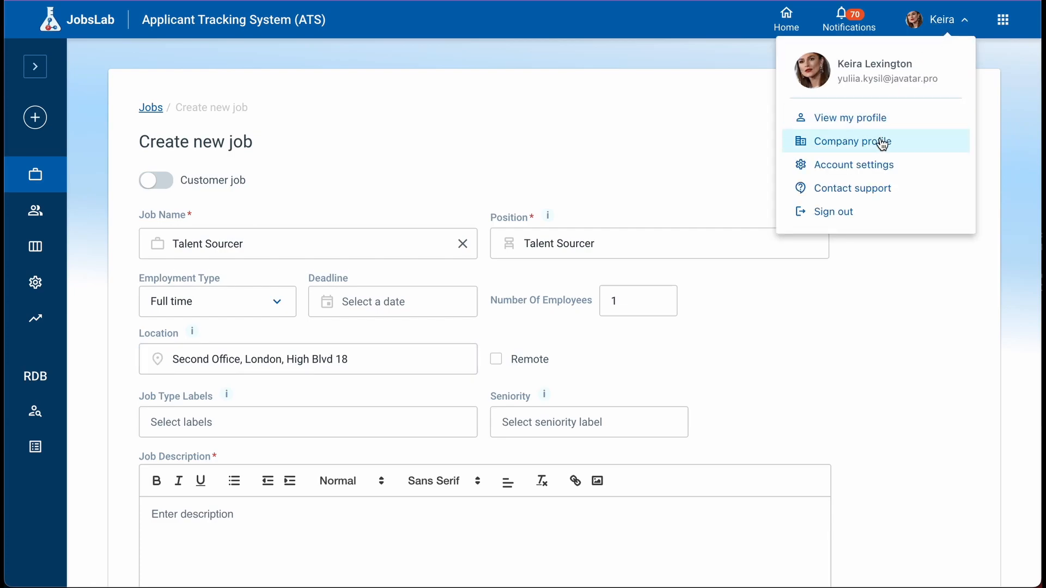
left_click(923, 143)
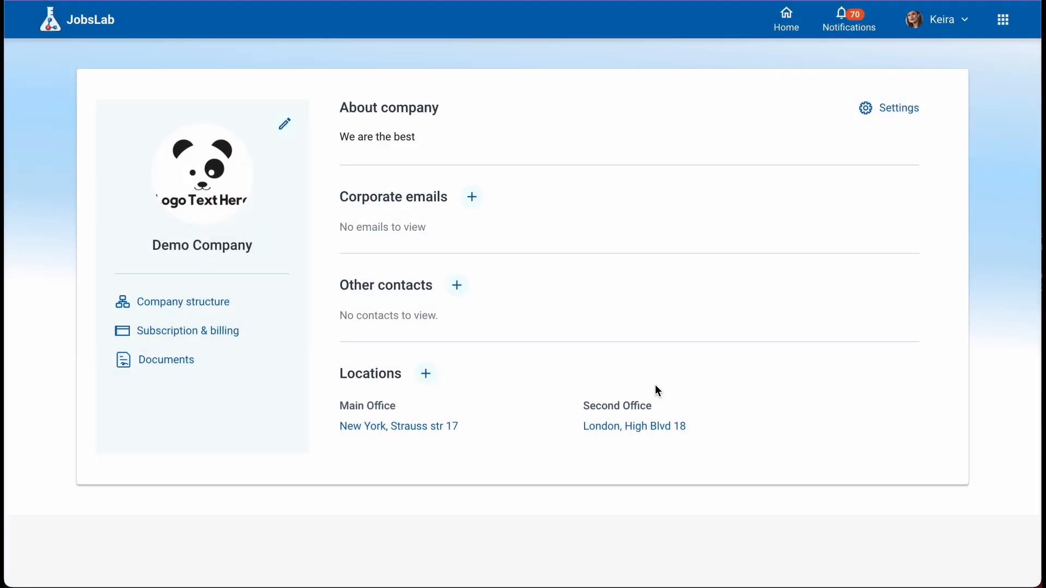
left_click(426, 374)
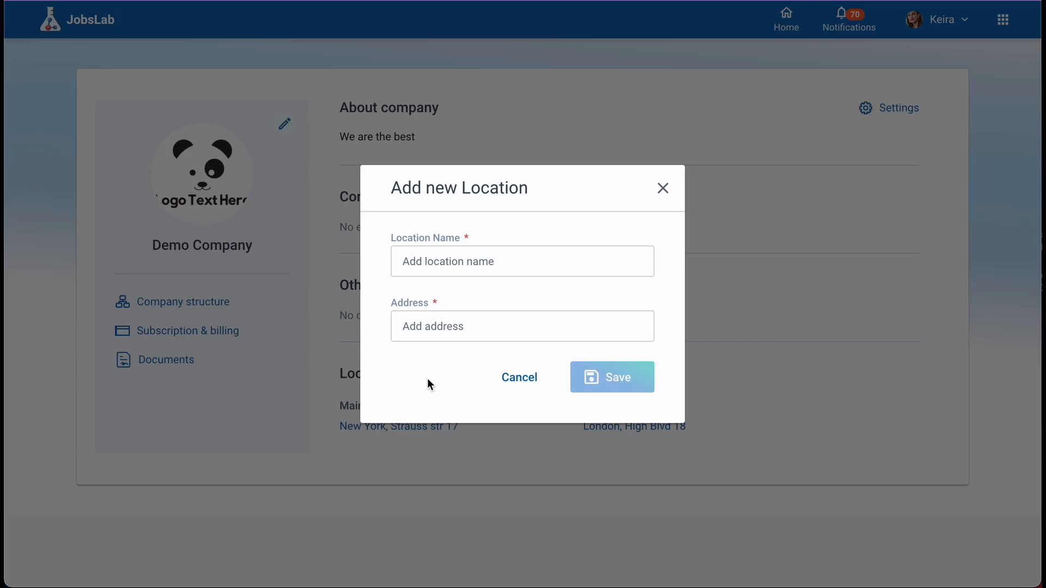
left_click(473, 247)
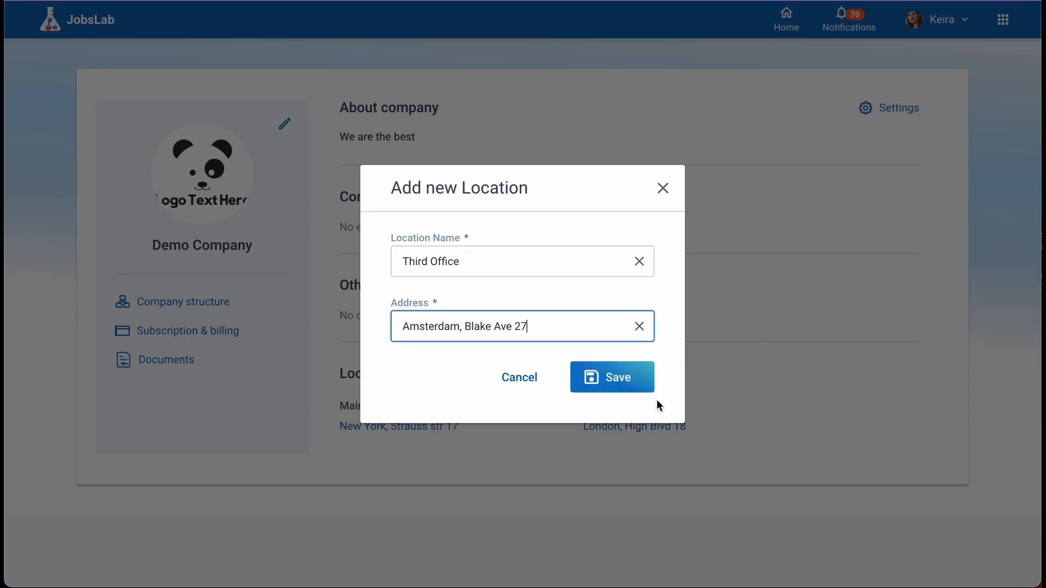
left_click(626, 383)
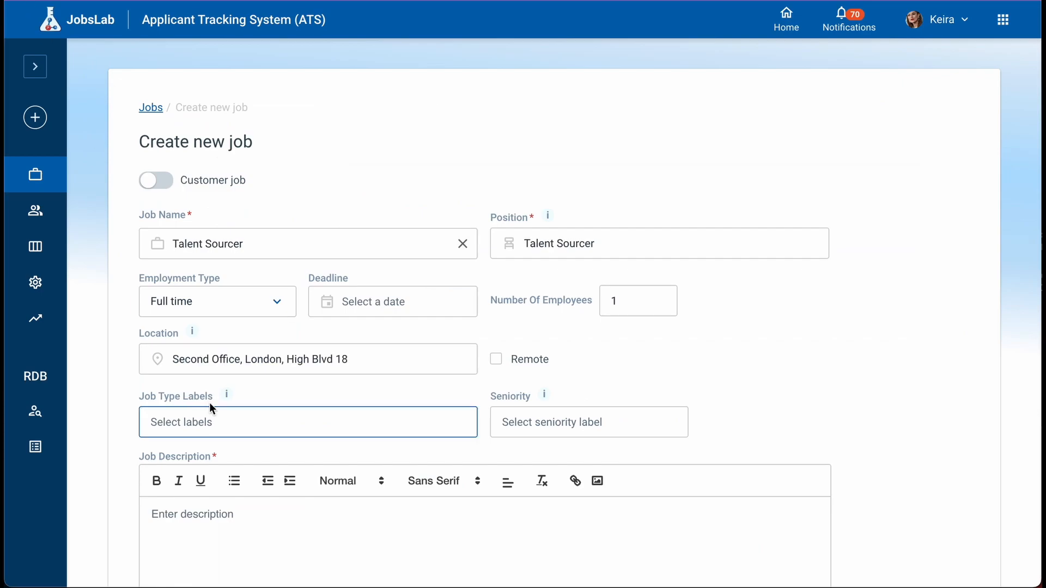
Set the new job's location to Third Office and mark the job as Remote
left_click(381, 353)
left_click(204, 451)
left_click(529, 360)
Check the help note and available options for the job's Job Type Labels field
scroll(534, 367, "down", 3)
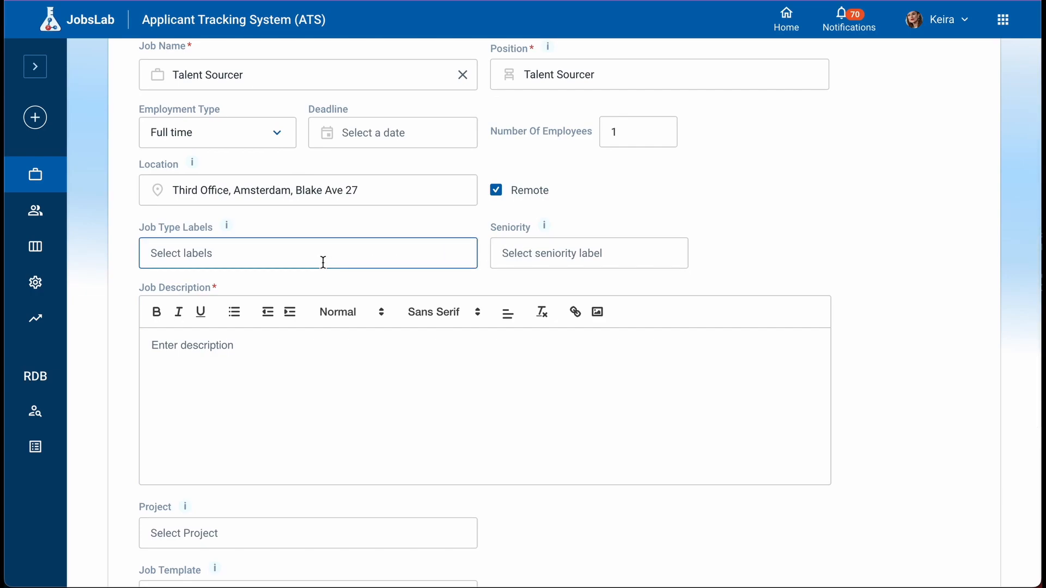
mouse_move(228, 231)
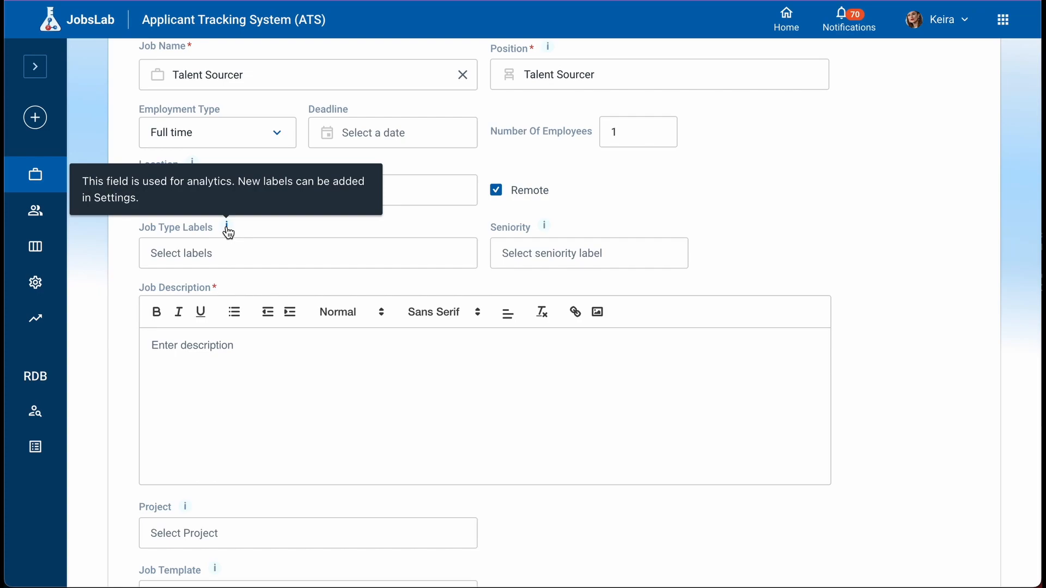
left_click(238, 247)
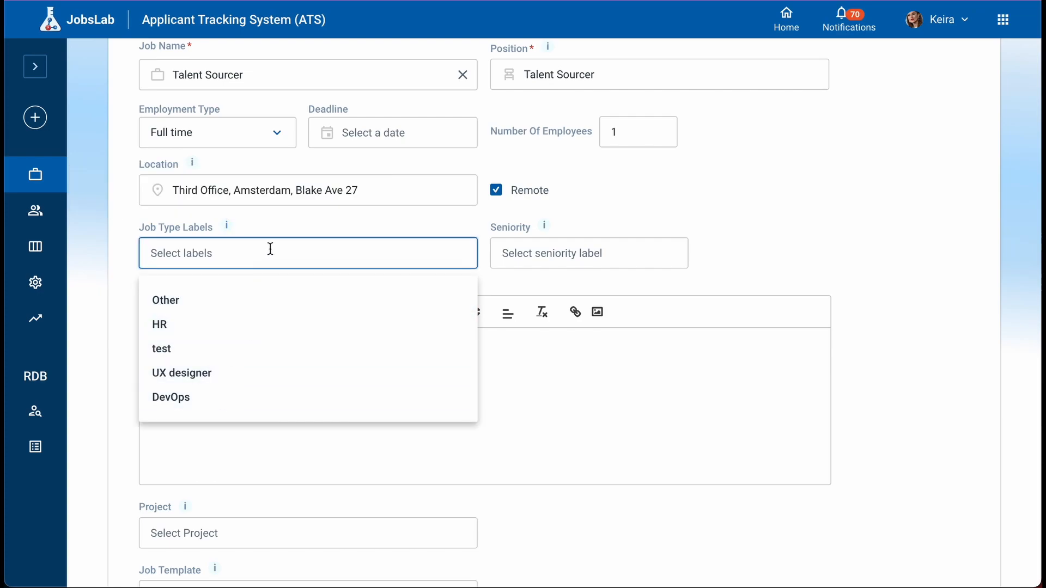
left_click(279, 228)
Open the Labels section of the ATS settings and find the Job type labels
left_click(35, 66)
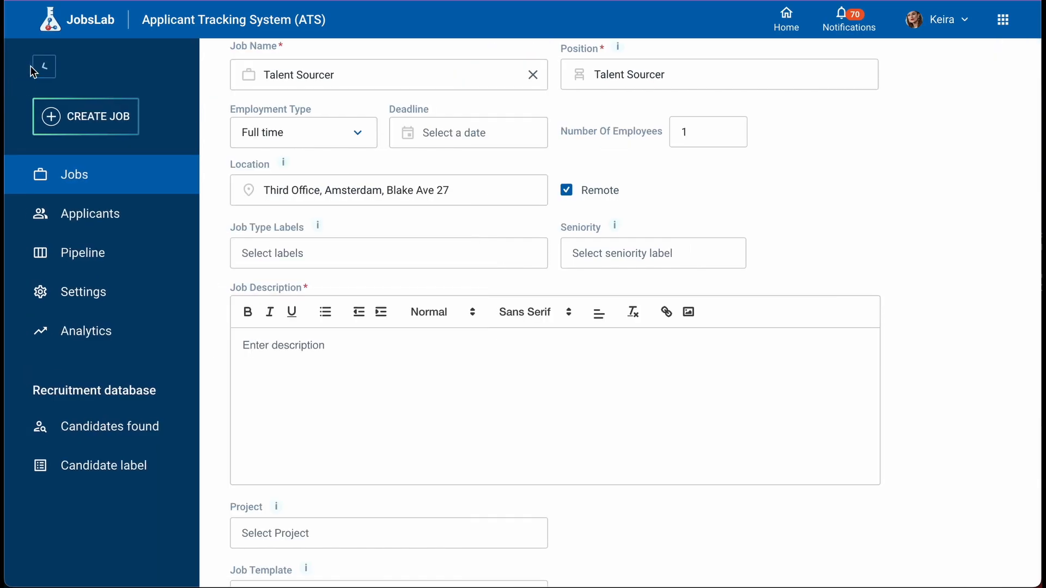
left_click(47, 292)
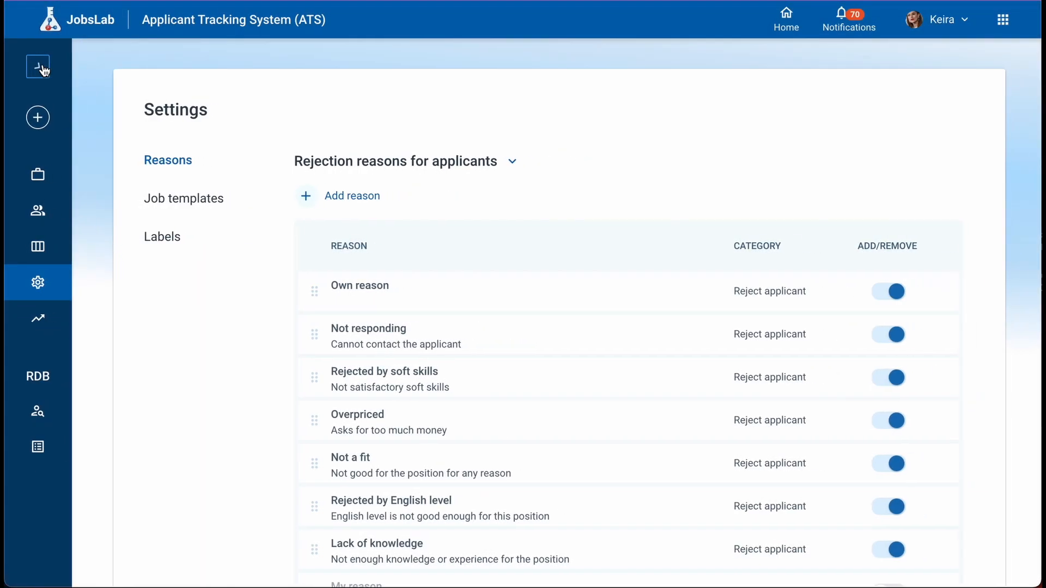
left_click(155, 243)
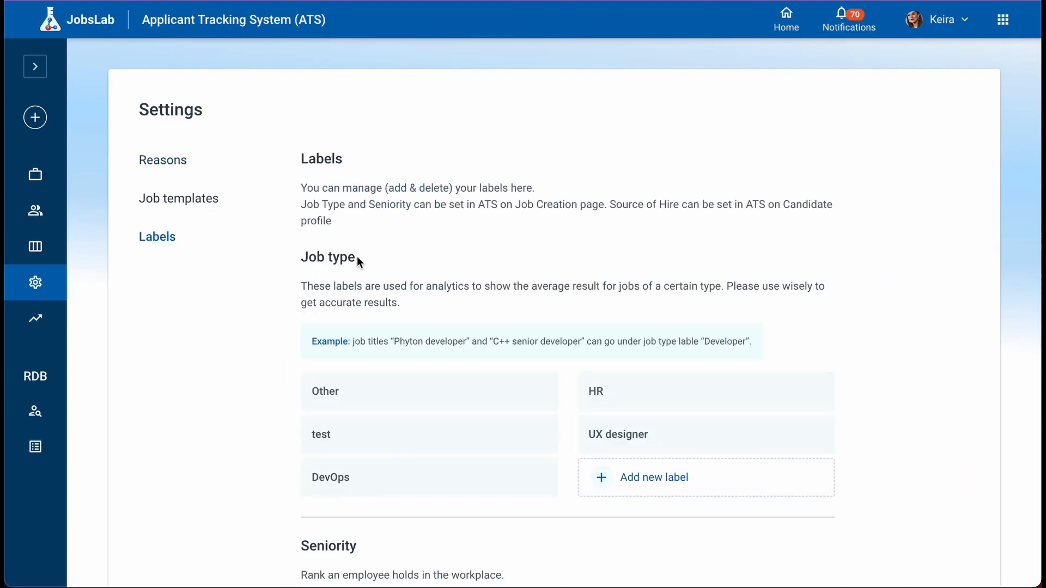
left_click_drag(330, 258, 293, 267)
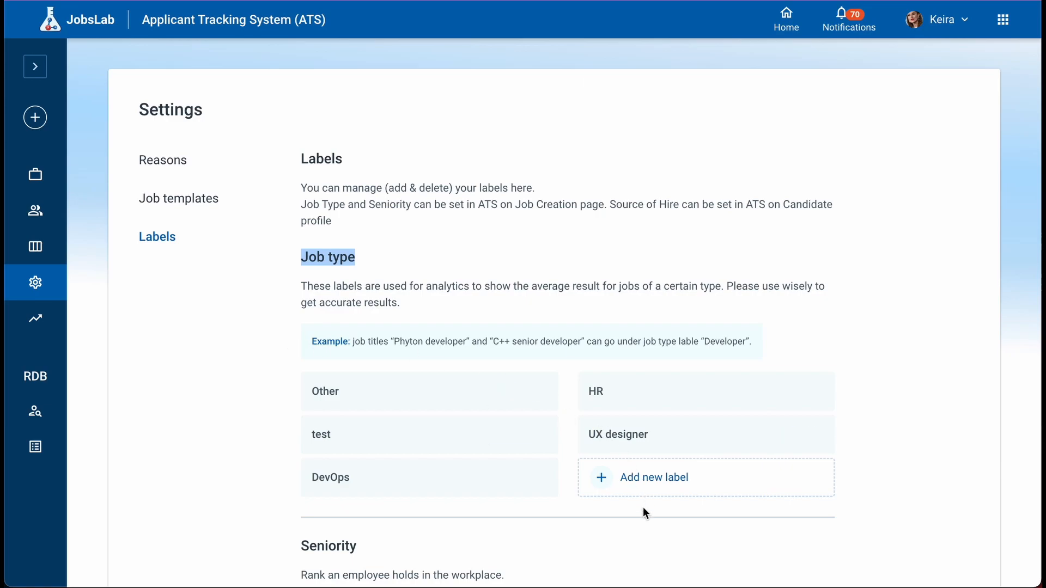
Add and save a Job type label named IT Sourcer
left_click(896, 434)
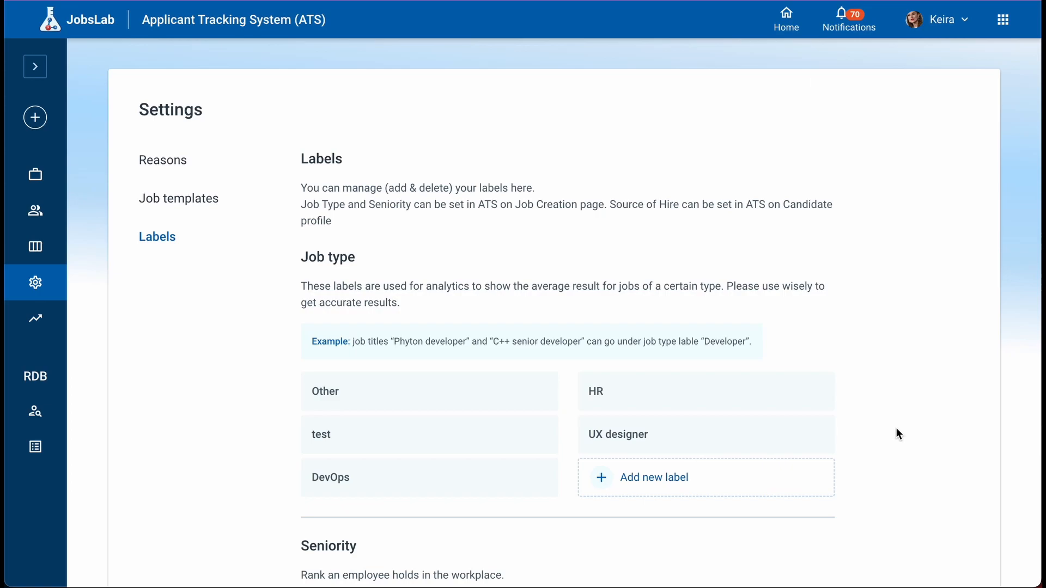
left_click(601, 478)
type("IT Sourcer")
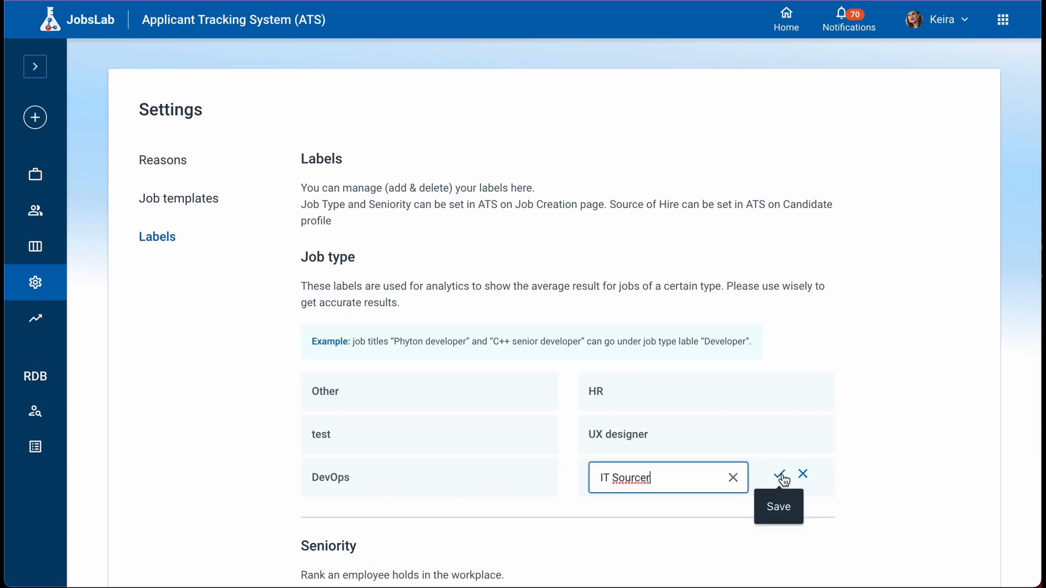
left_click(779, 474)
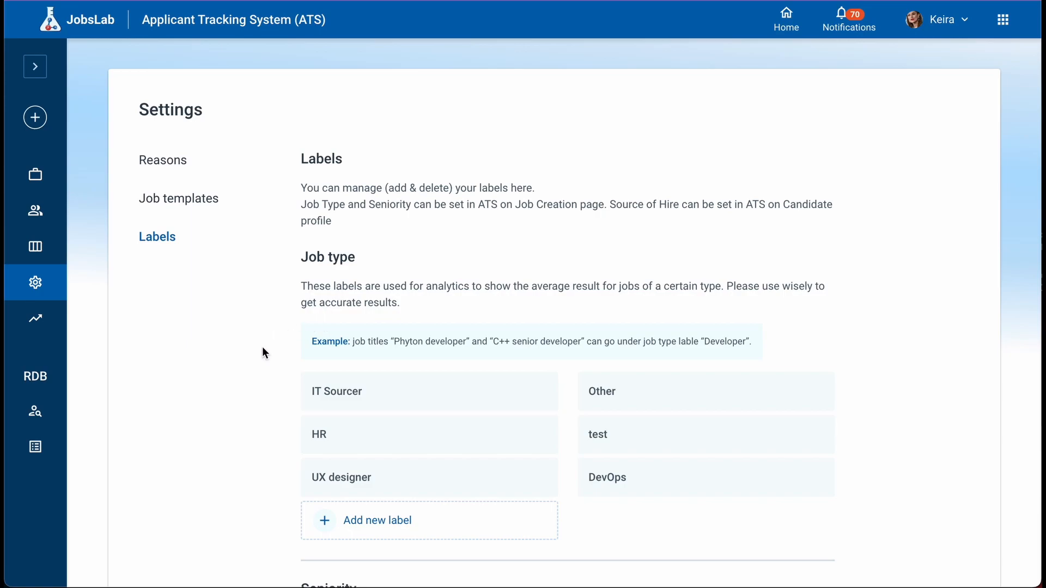
Add and save a Seniority label named Trainee
scroll(262, 347, "down", 7)
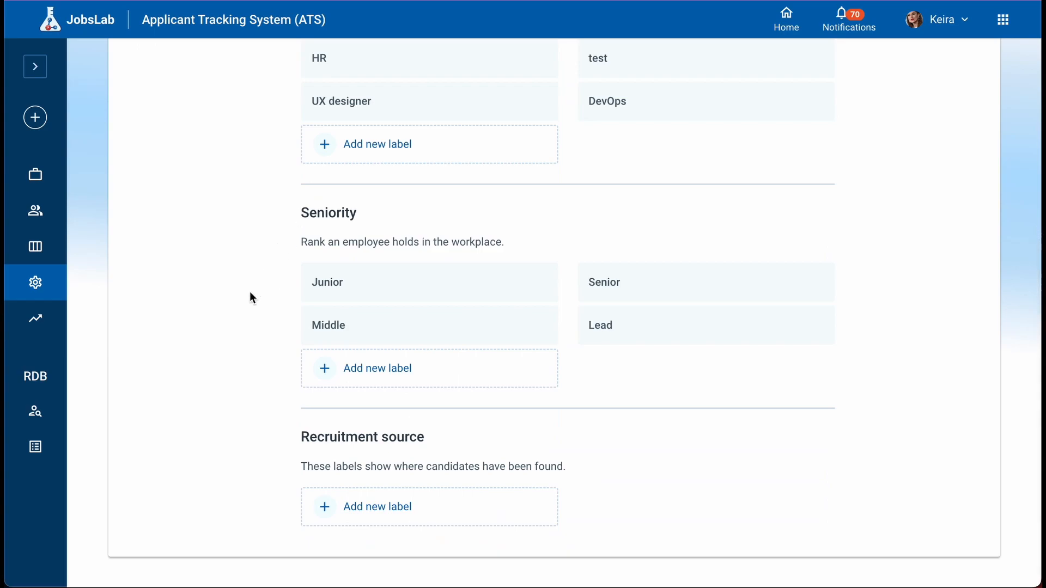
left_click(323, 367)
type("Trainee")
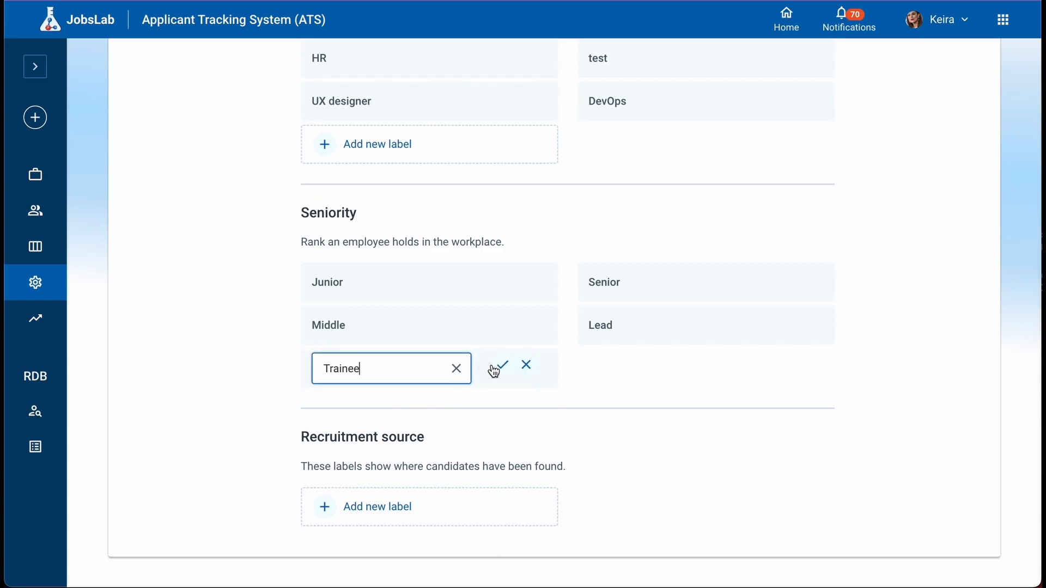
left_click(503, 365)
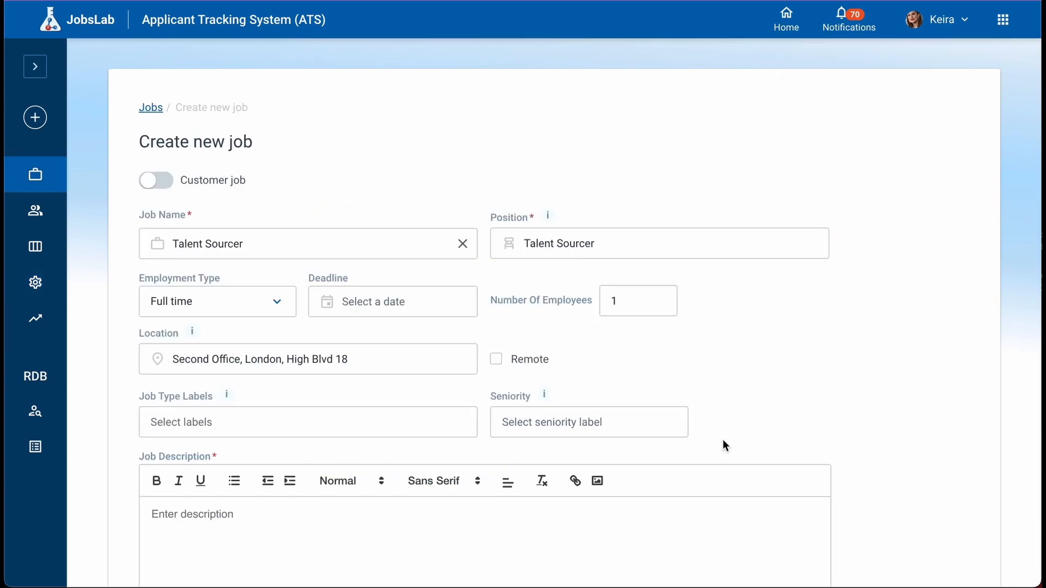
Set the new job's seniority to Trainee and assign it the IT Sourcer job type label
left_click(641, 431)
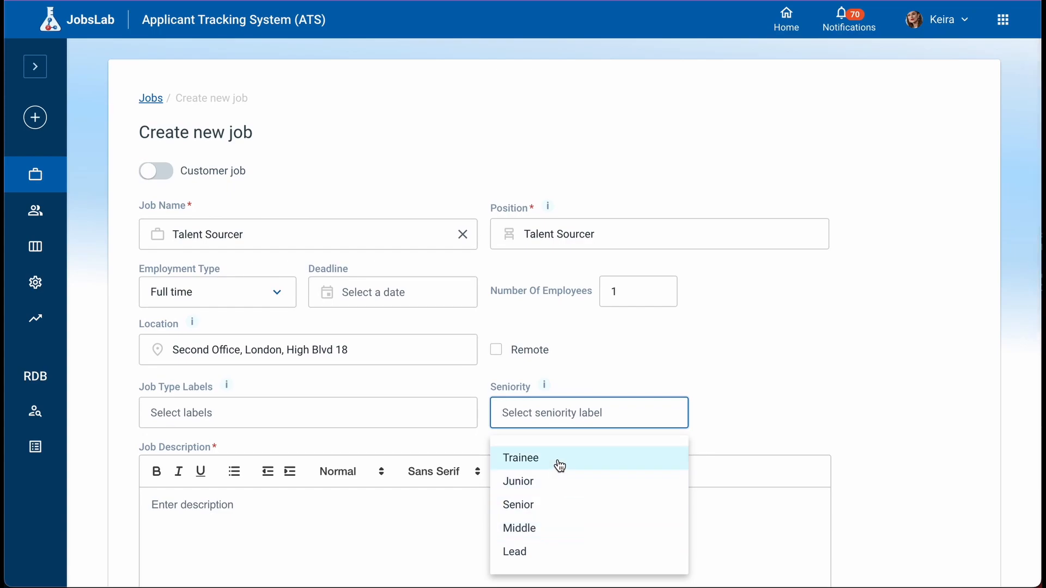
left_click(558, 463)
left_click(298, 412)
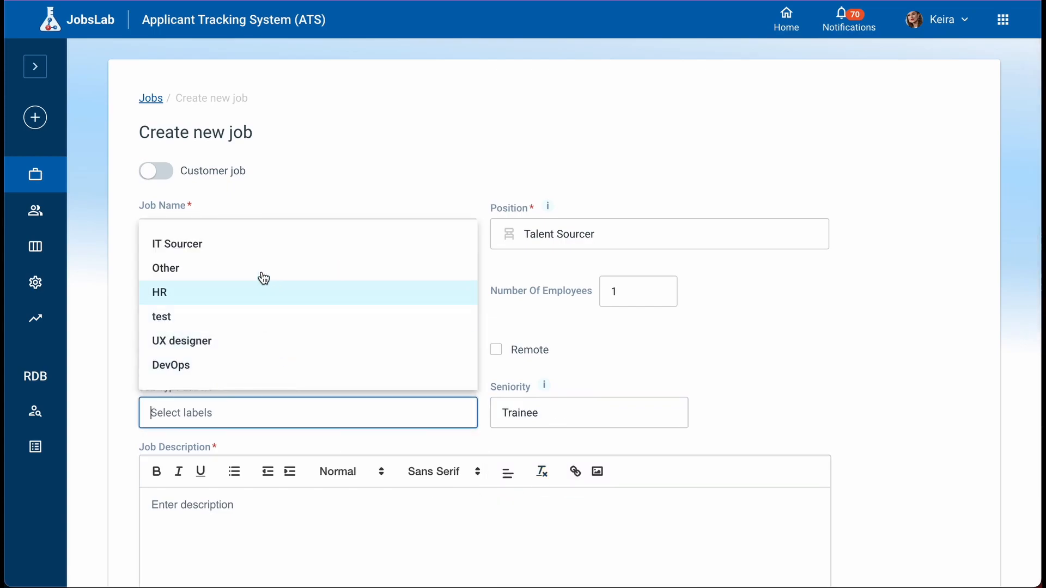
left_click(252, 238)
Check the help note and available options for the new job's Project field
scroll(782, 397, "down", 3)
scroll(782, 398, "down", 3)
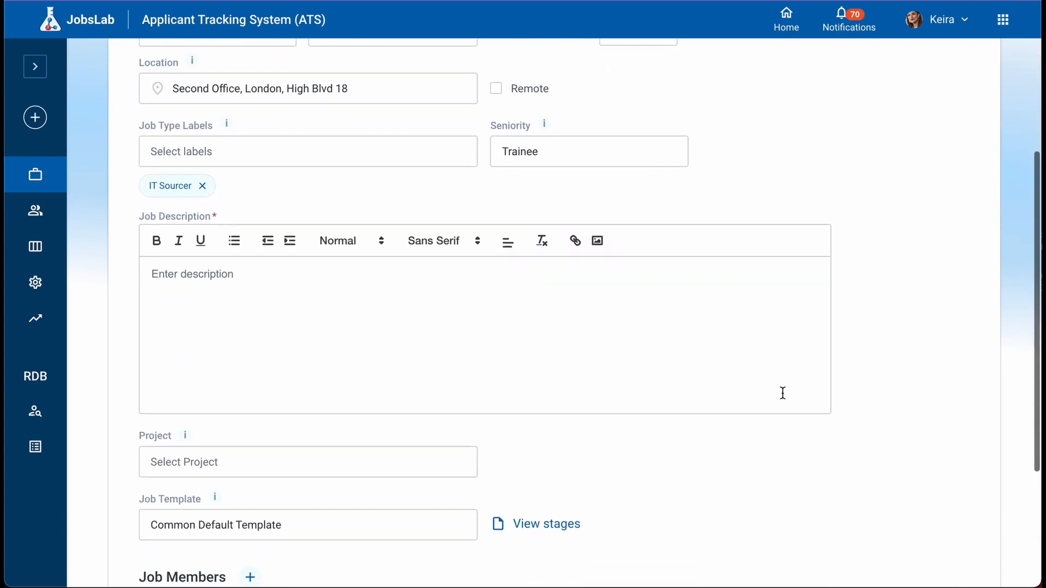
mouse_move(187, 355)
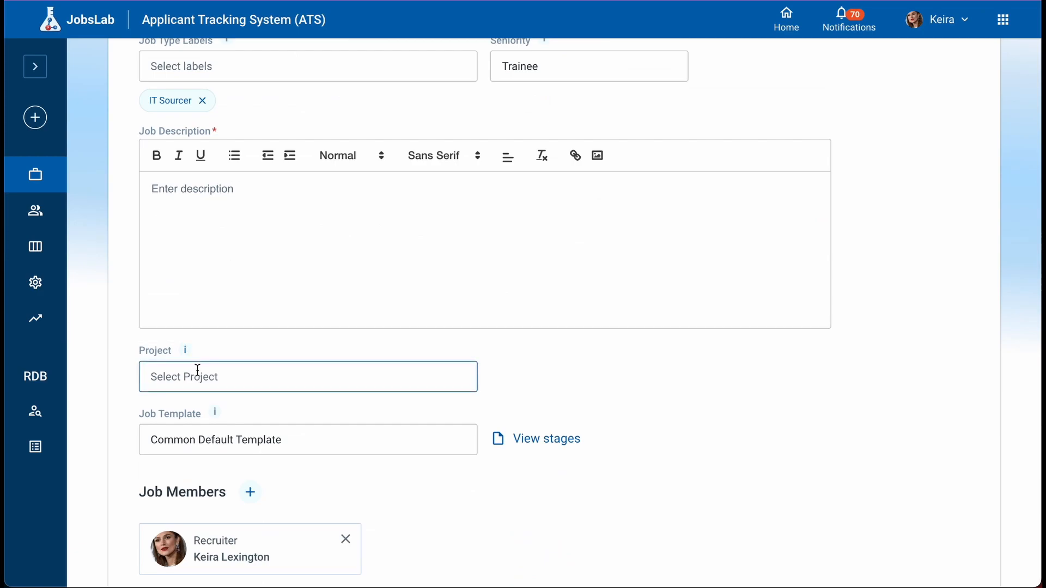
left_click(196, 371)
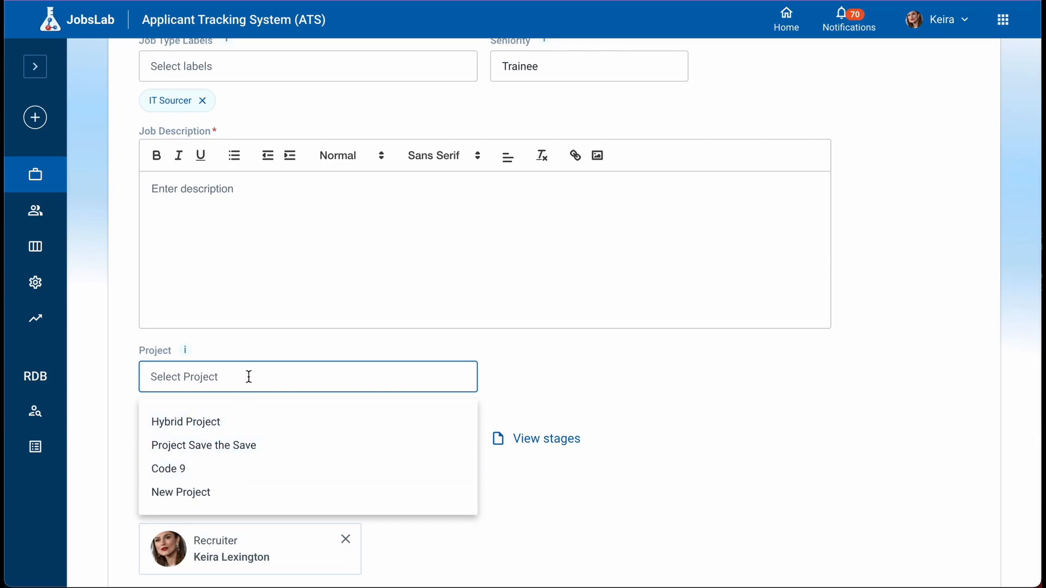
left_click(294, 333)
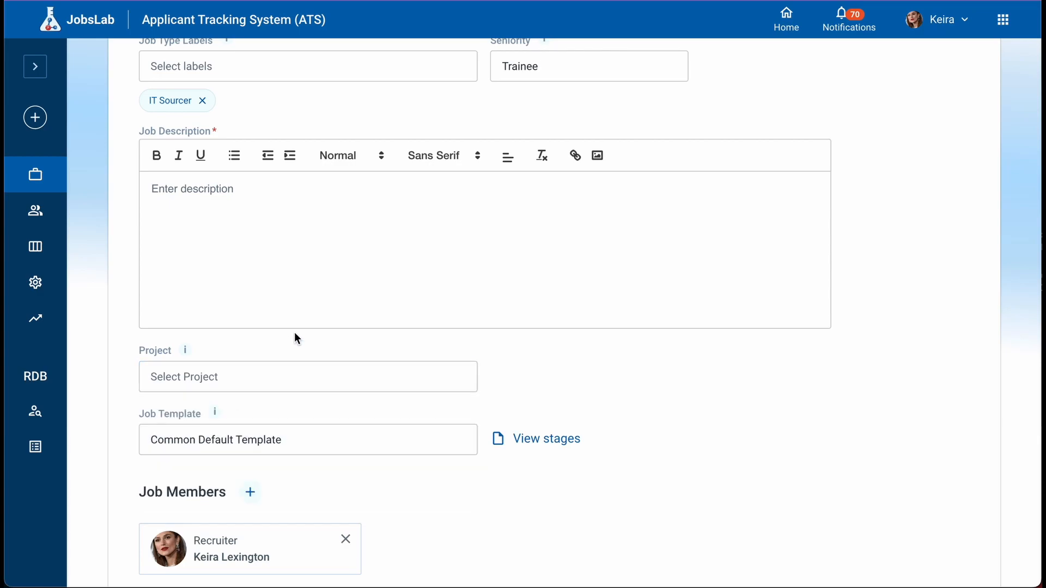
Switch to the HRM module and open its Projects section
left_click(1007, 24)
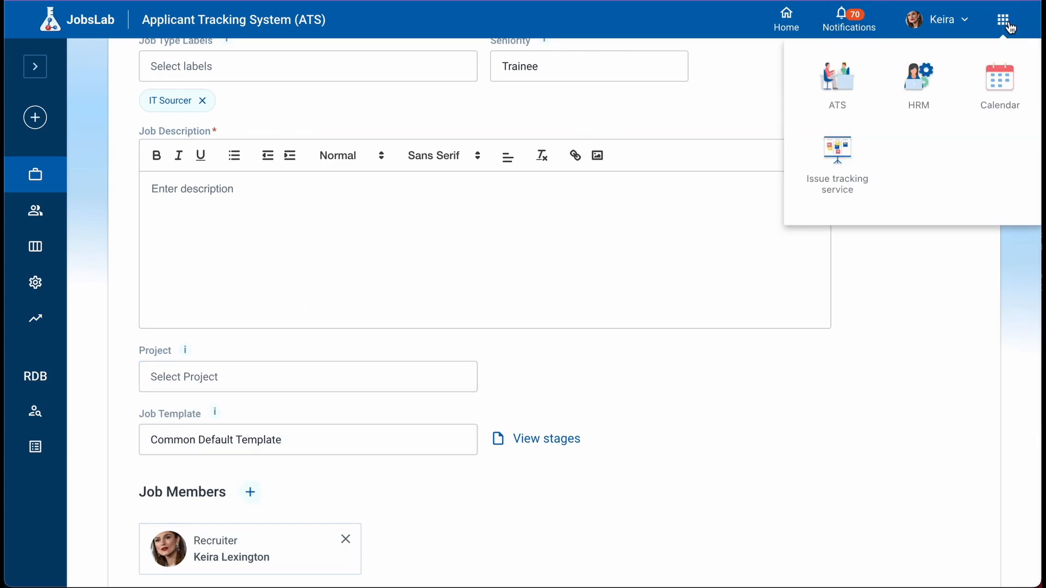
left_click(920, 101)
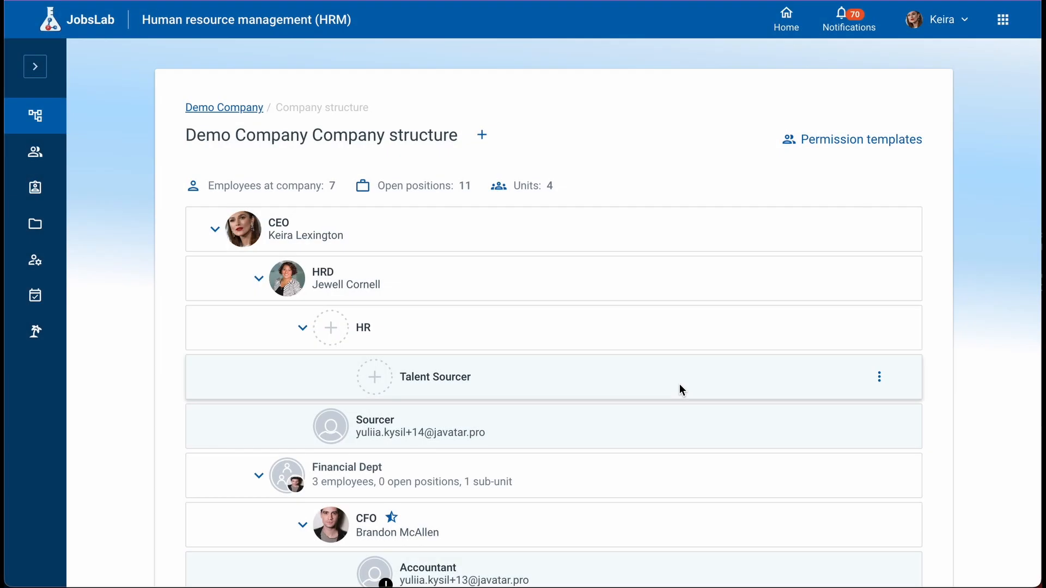
left_click(35, 67)
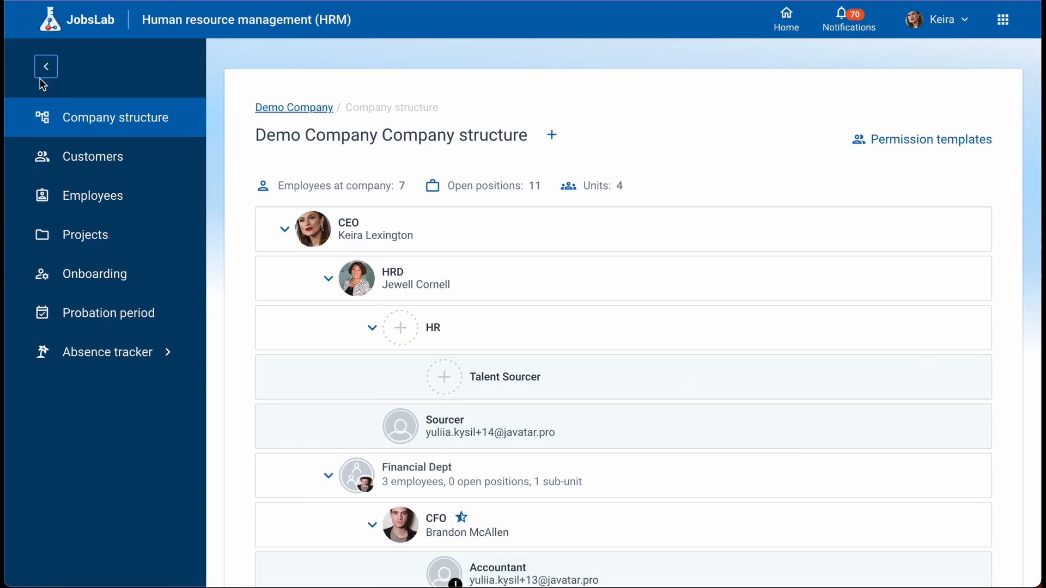
left_click(146, 237)
left_click(44, 70)
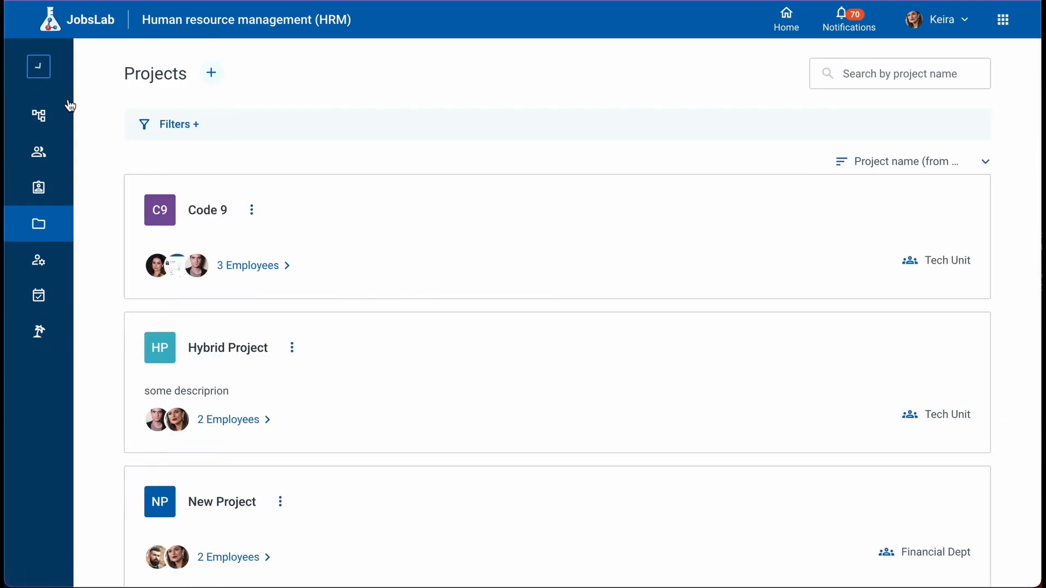
Start a new project named Danger Stranger that belongs to the Techie Unit
left_click(212, 73)
left_click(593, 186)
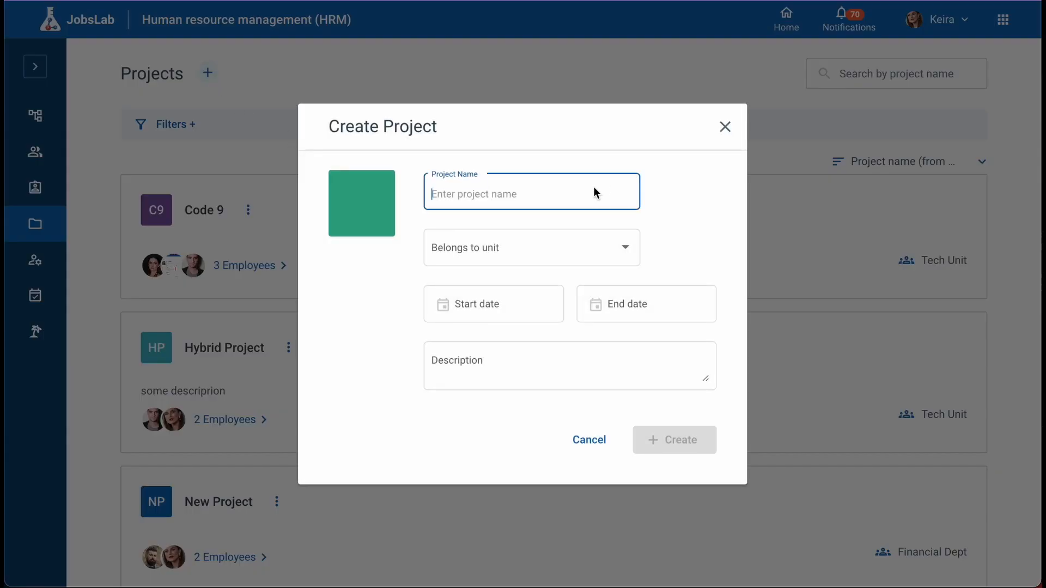
type("Danger Stranger")
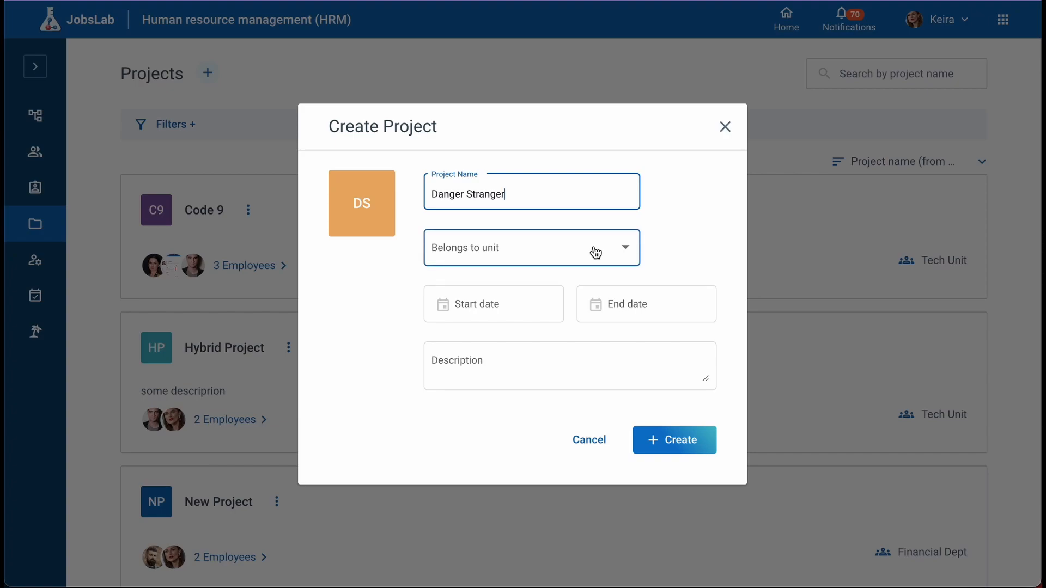
left_click(595, 253)
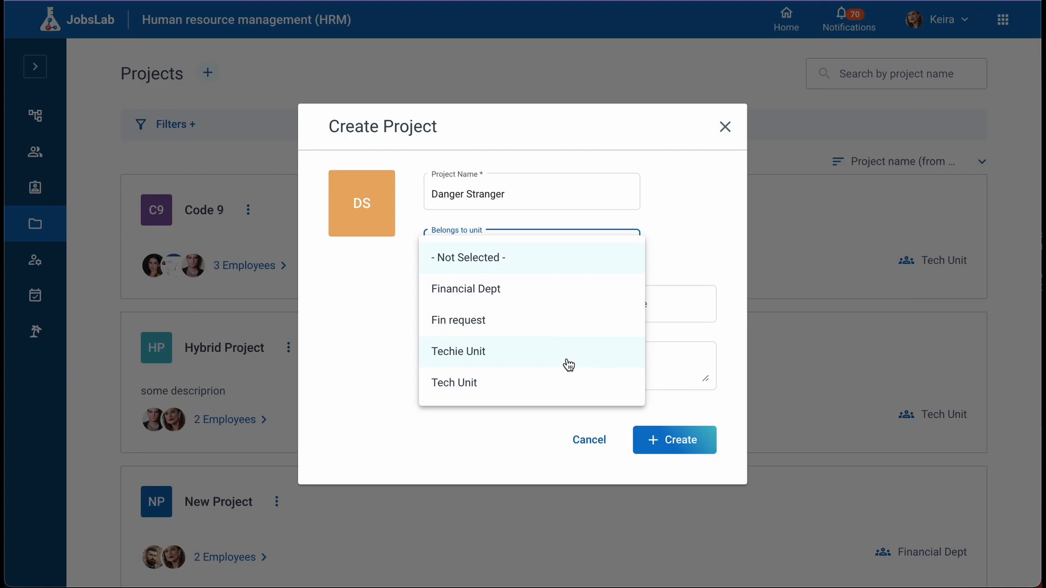
left_click(451, 366)
Examine the start date and end date calendars of the new project without picking dates
left_click(479, 309)
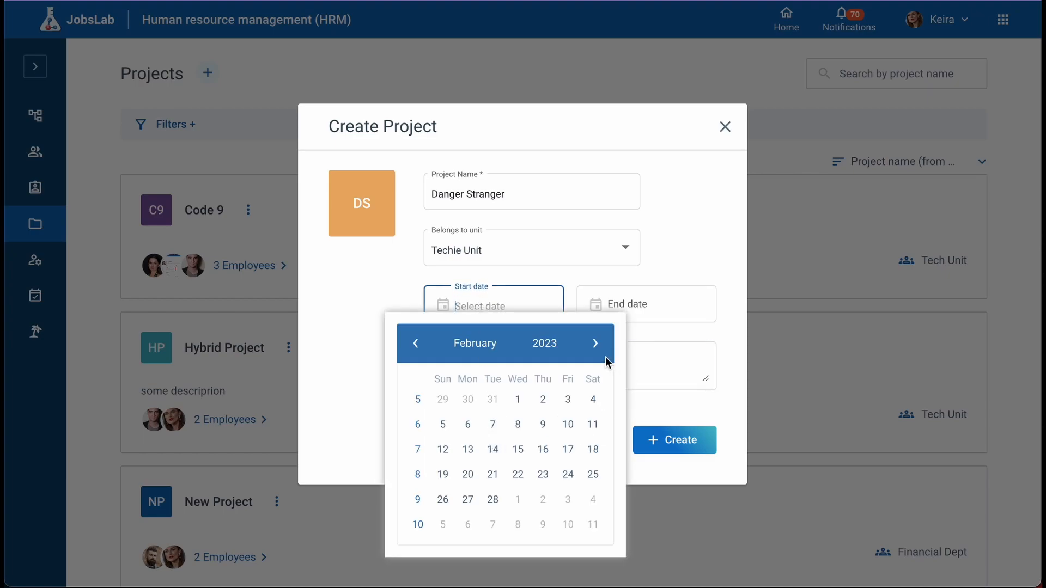
left_click(653, 306)
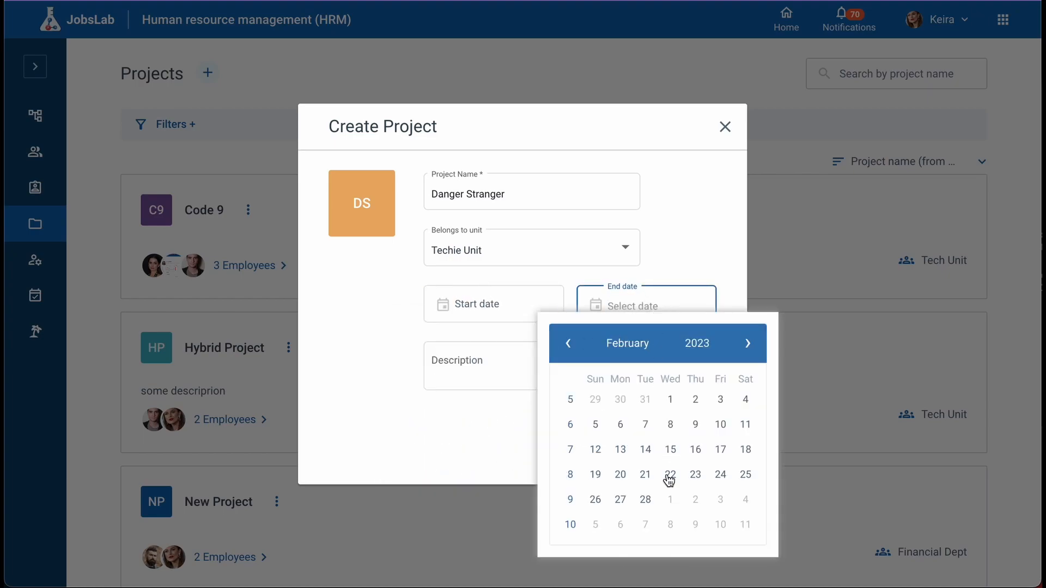
left_click(749, 345)
left_click(749, 345)
left_click(338, 365)
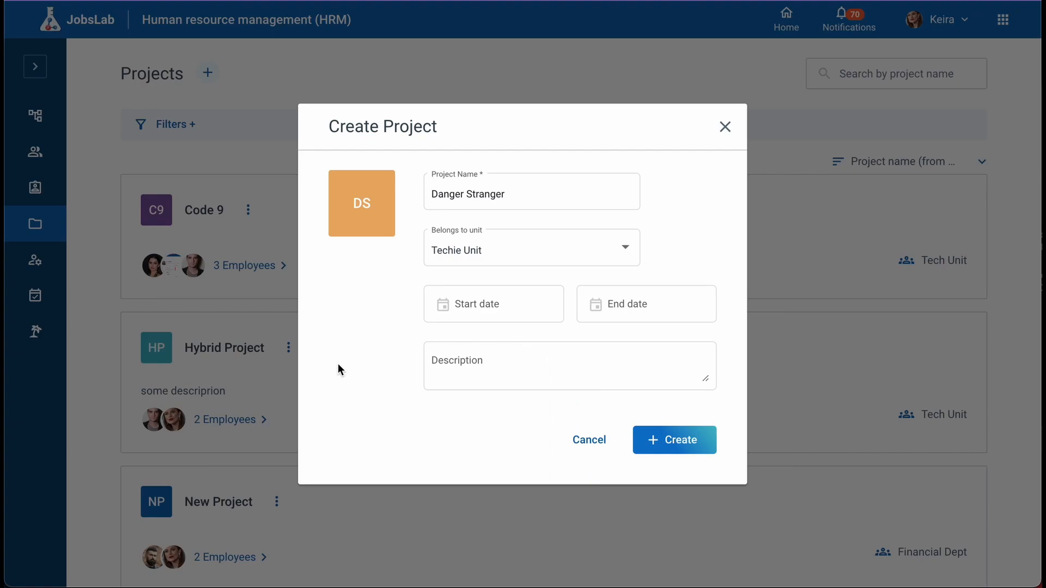
Give the project the description "New project. Placeholder. Details TBD" and create it
left_click(479, 355)
type("New project. Placeholder. Details TBD")
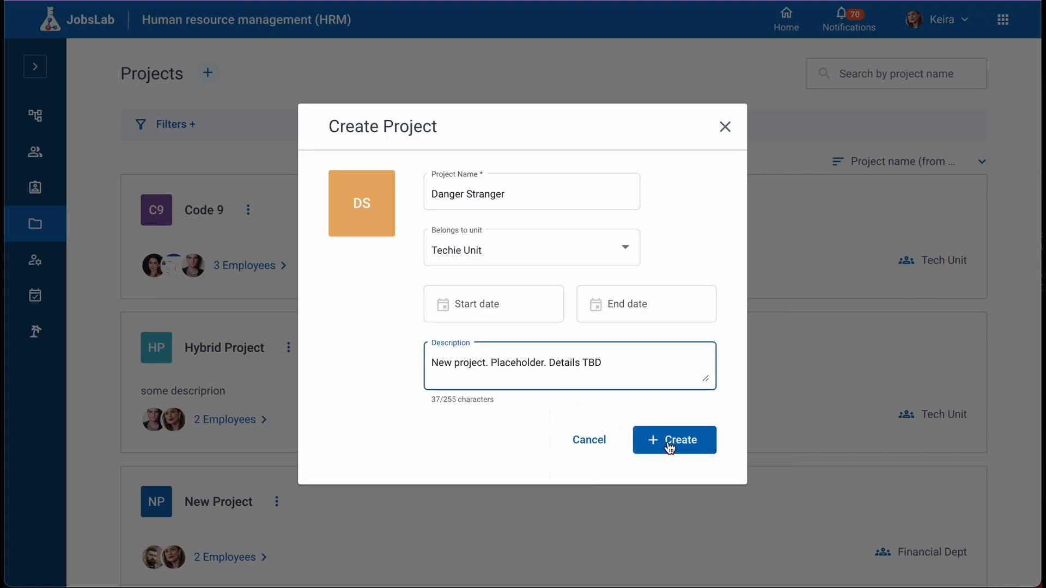
left_click(670, 441)
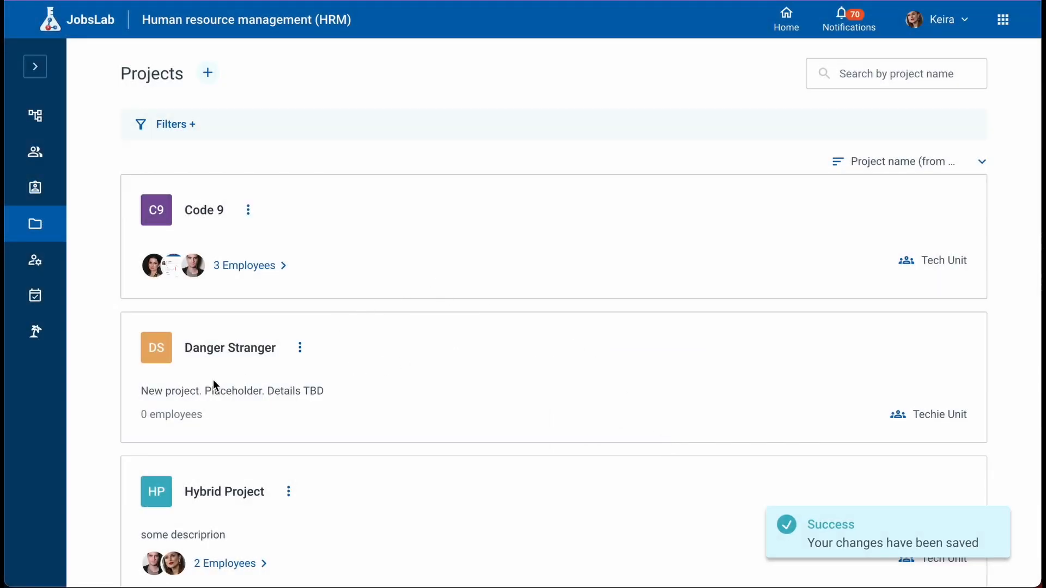
Examine the employee and role options for adding an employee to the Danger Stranger project, without adding anyone
left_click(299, 347)
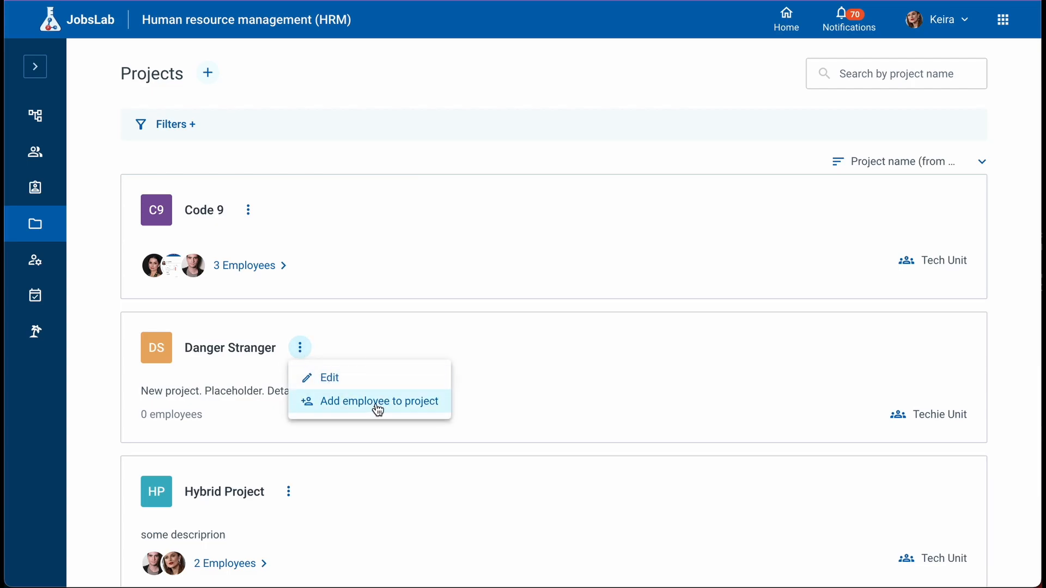
left_click(405, 411)
left_click(375, 289)
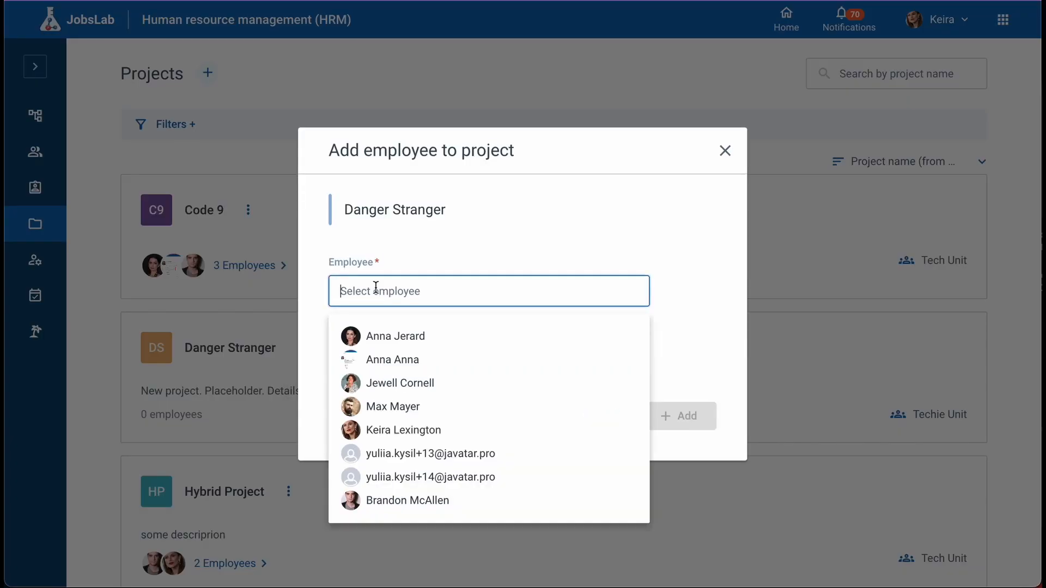
left_click(571, 236)
left_click(394, 366)
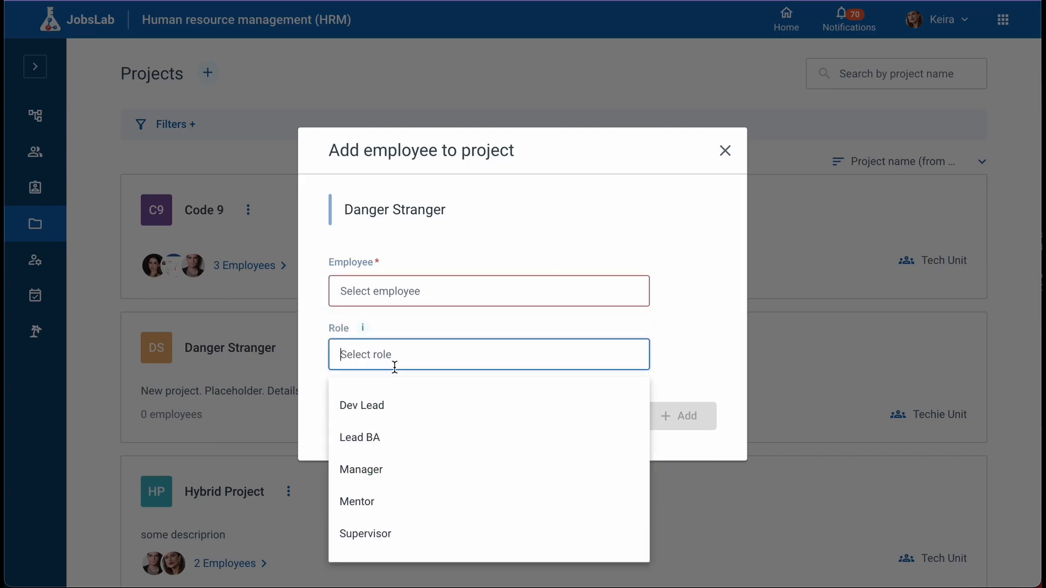
left_click(580, 234)
left_click(724, 151)
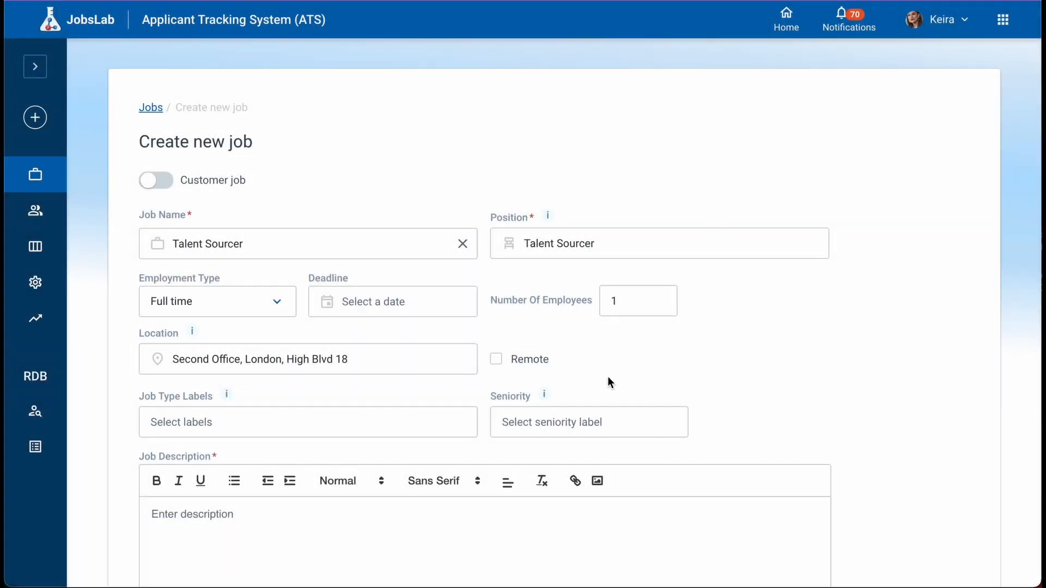
Assign the Danger Stranger project to the new Talent Sourcer job
scroll(598, 392, "down", 7)
left_click(218, 338)
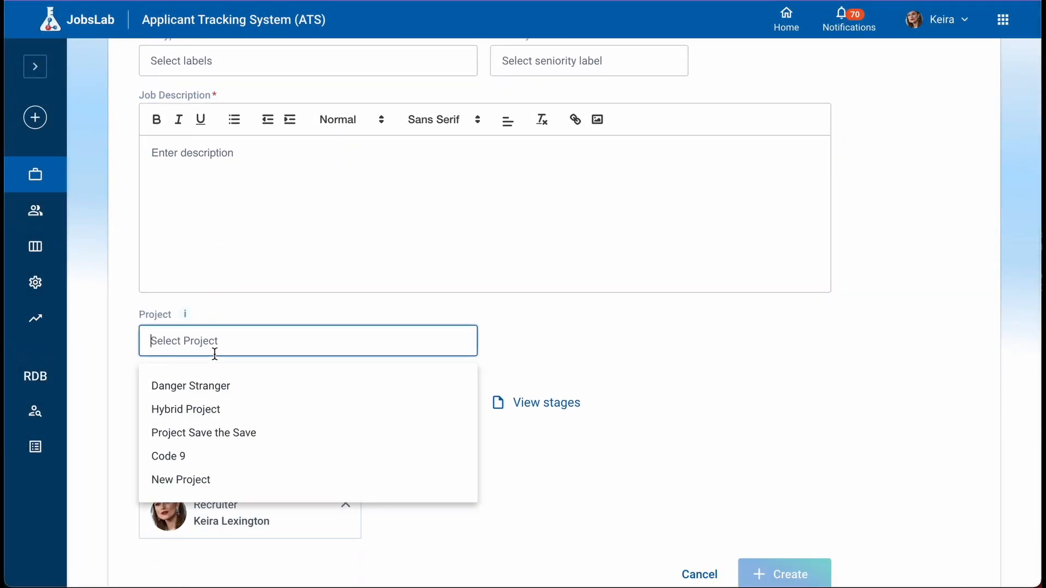
left_click(206, 387)
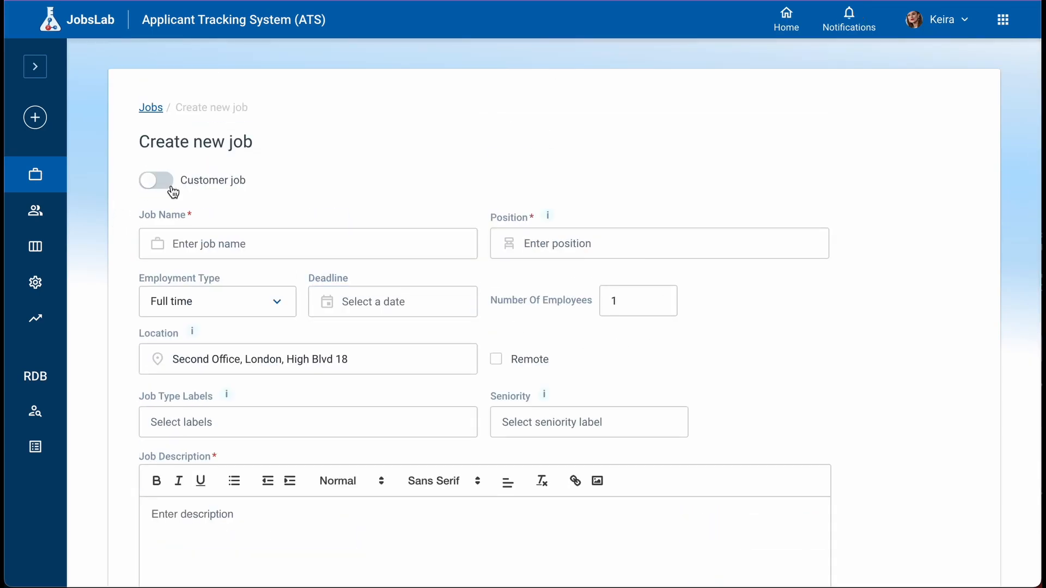
Mark the new job as a customer job and check the options of its Customer field
left_click(163, 182)
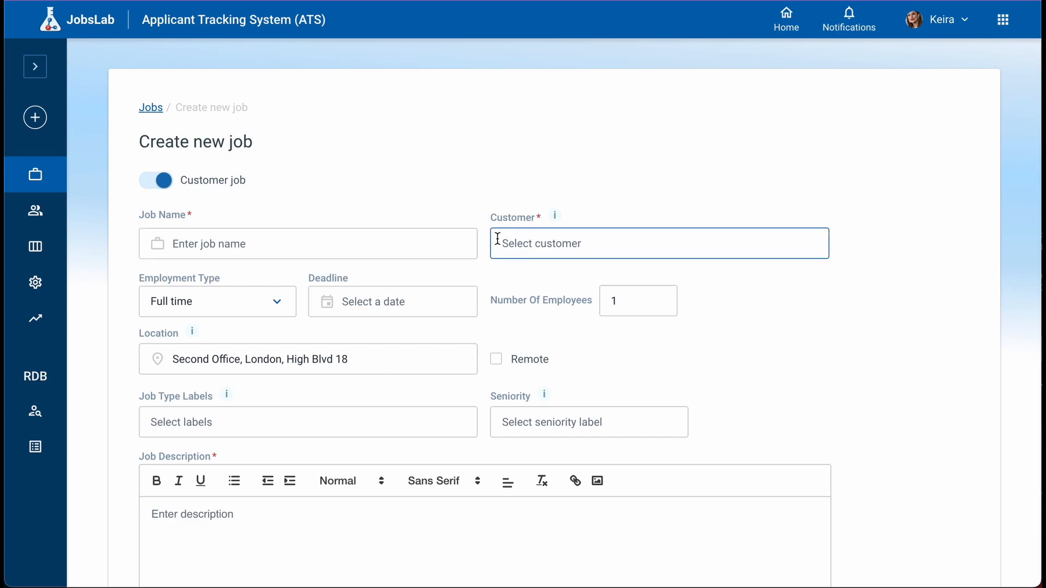
left_click(538, 242)
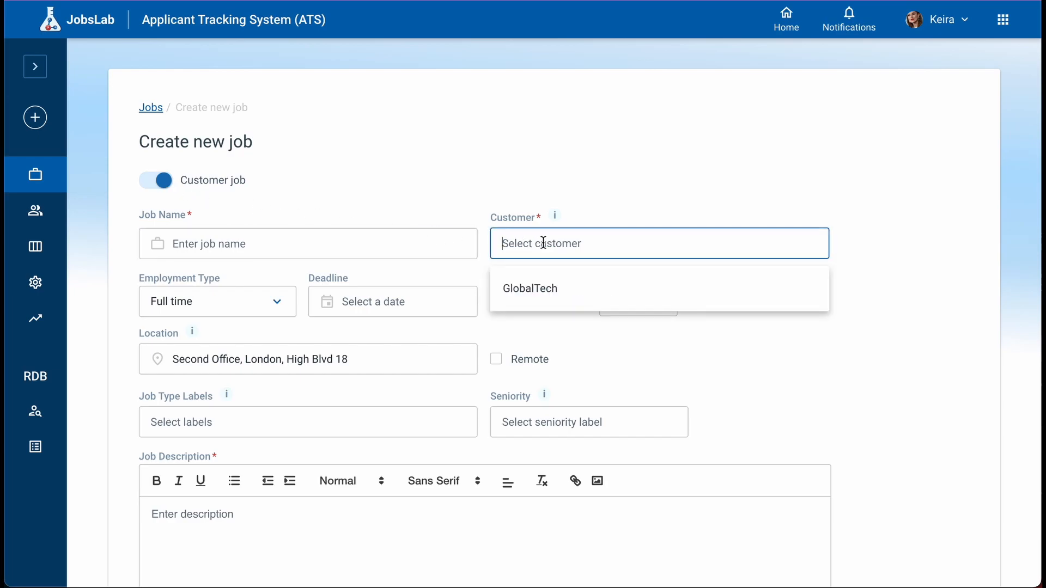
left_click(563, 296)
Switch from the ATS to the HRM service and open its customer list
left_click(1003, 22)
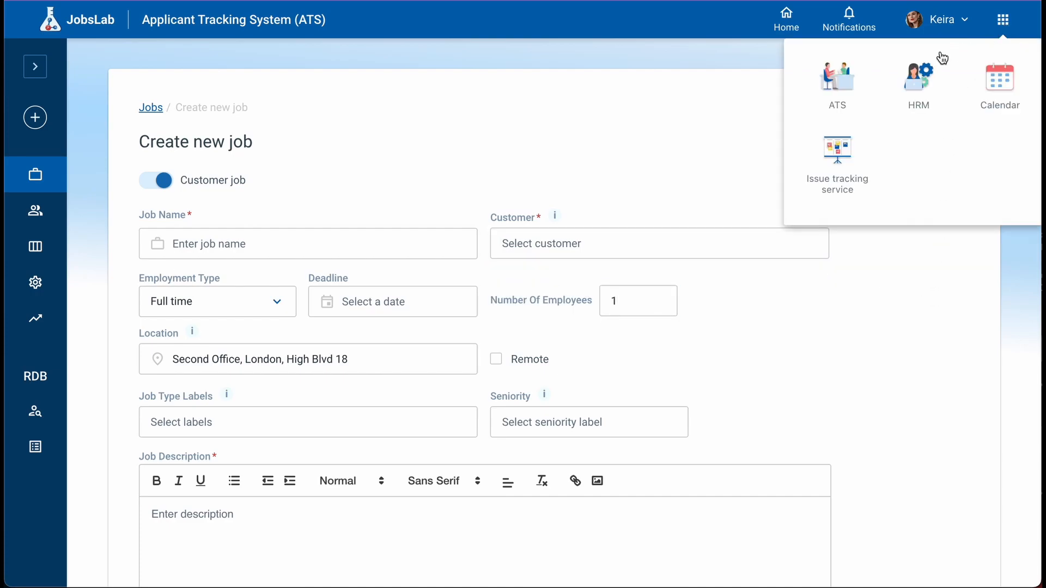
left_click(910, 80)
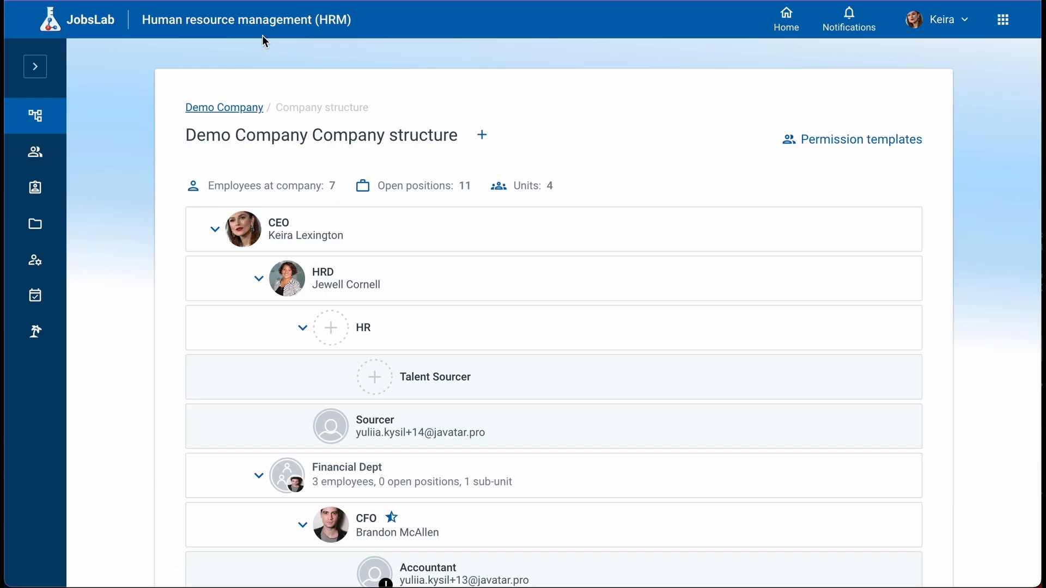
left_click(35, 66)
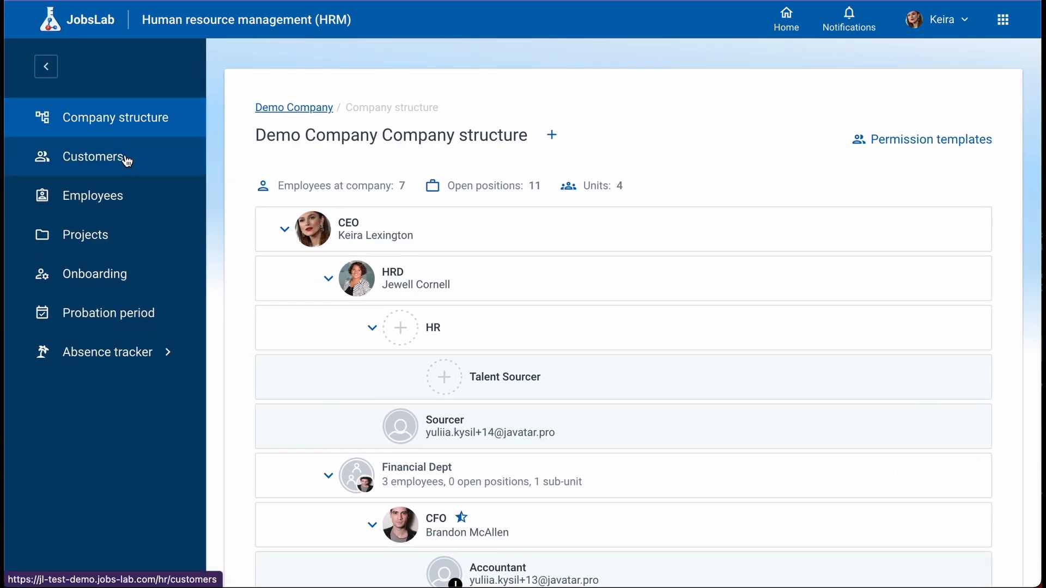
left_click(152, 164)
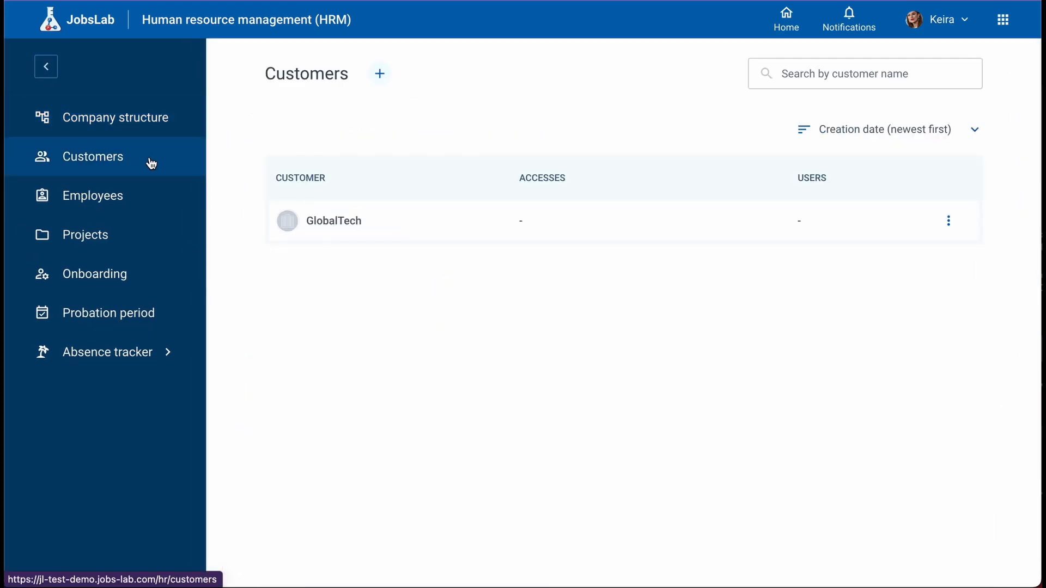
left_click(43, 71)
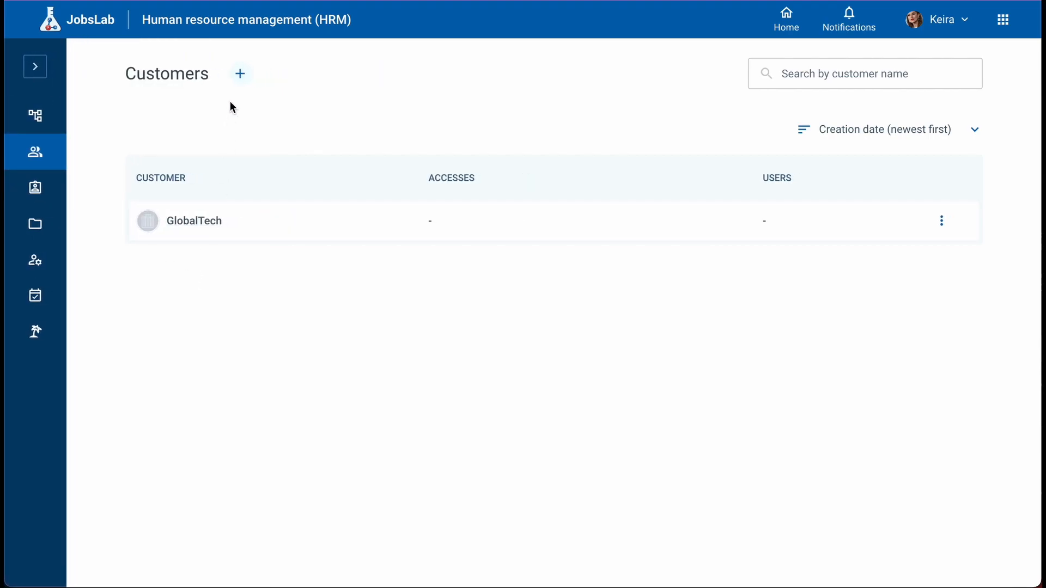
Create a customer named Perfect Solution with the description "Leaders in the industry."
left_click(240, 76)
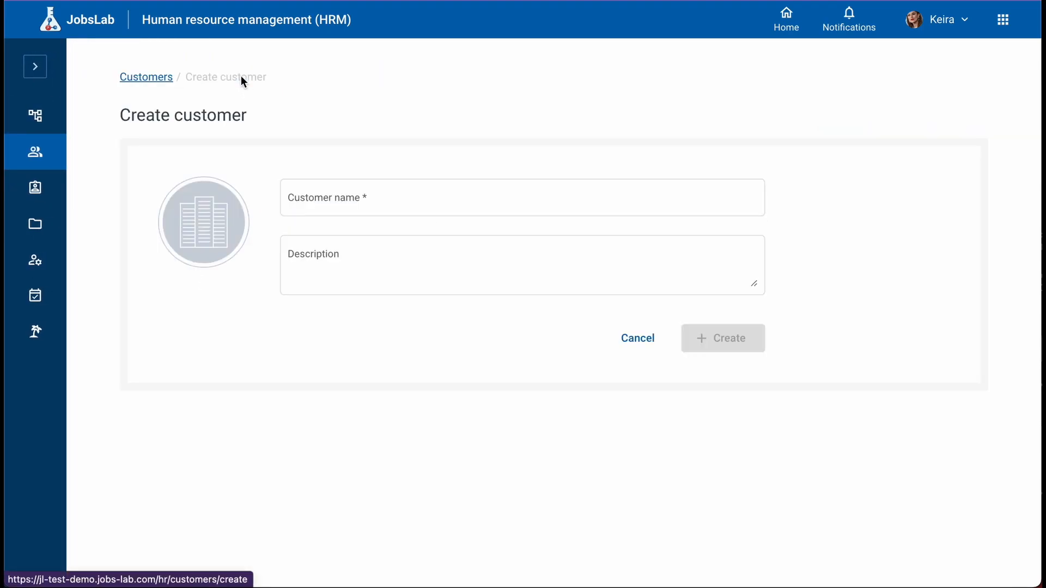
left_click(337, 198)
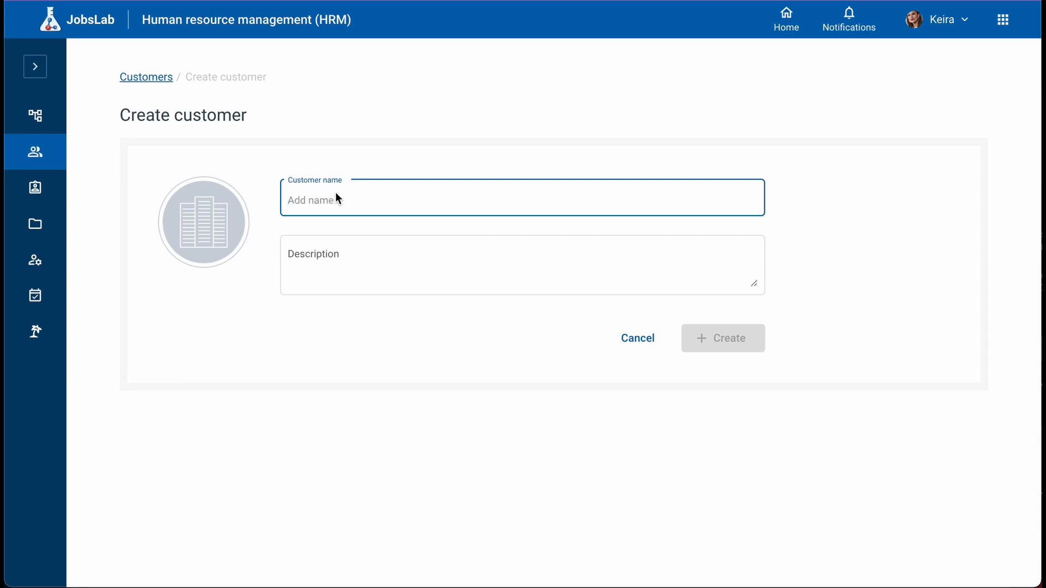
type("Perfect Solution")
key("Tab")
type("Leaders in the industry")
left_click(753, 329)
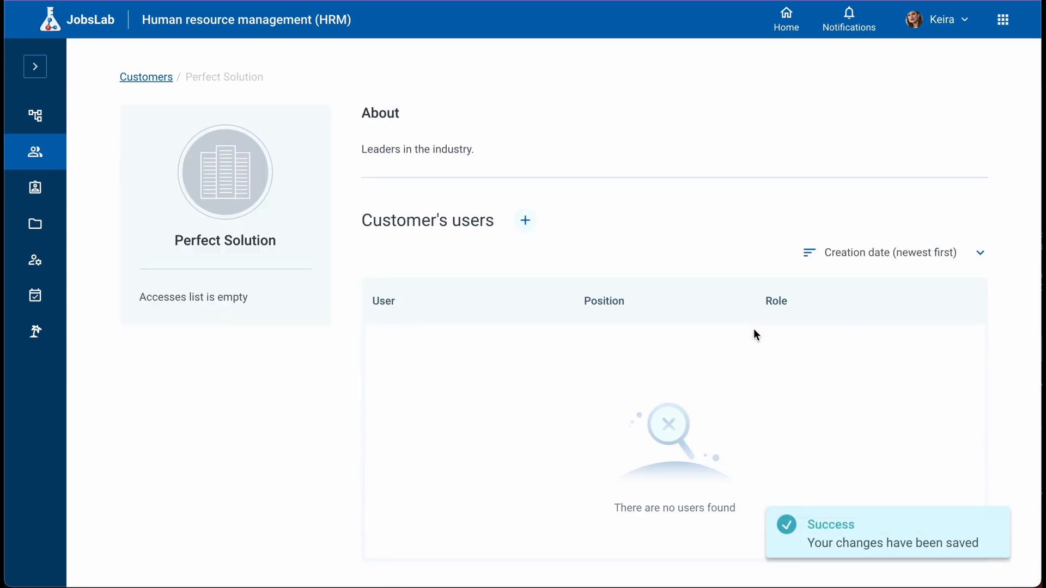
Examine the form for inviting a user to the Perfect Solution customer without adding anyone, and return to the customer list
left_click(526, 222)
left_click(466, 265)
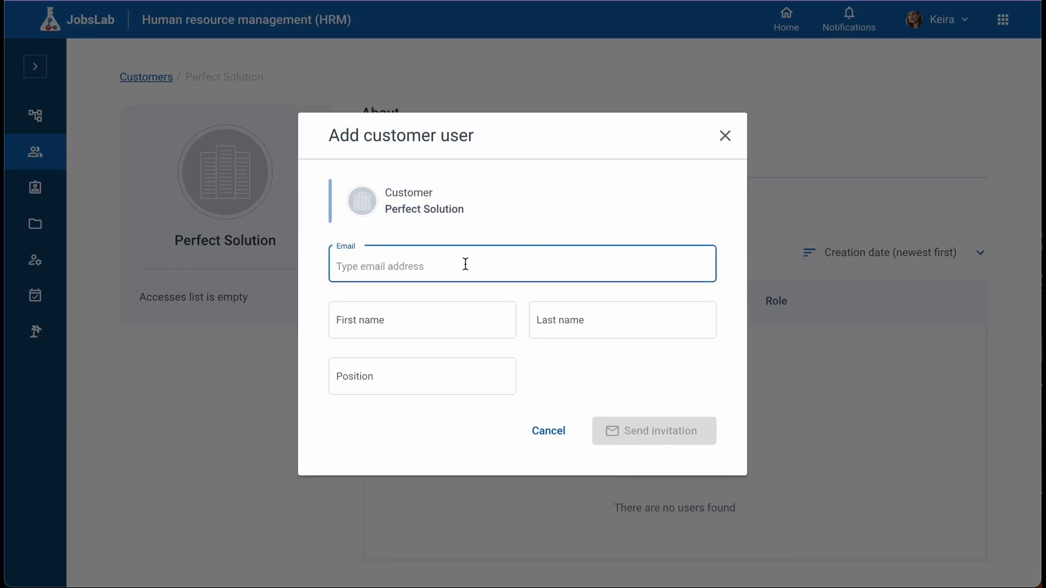
left_click(725, 136)
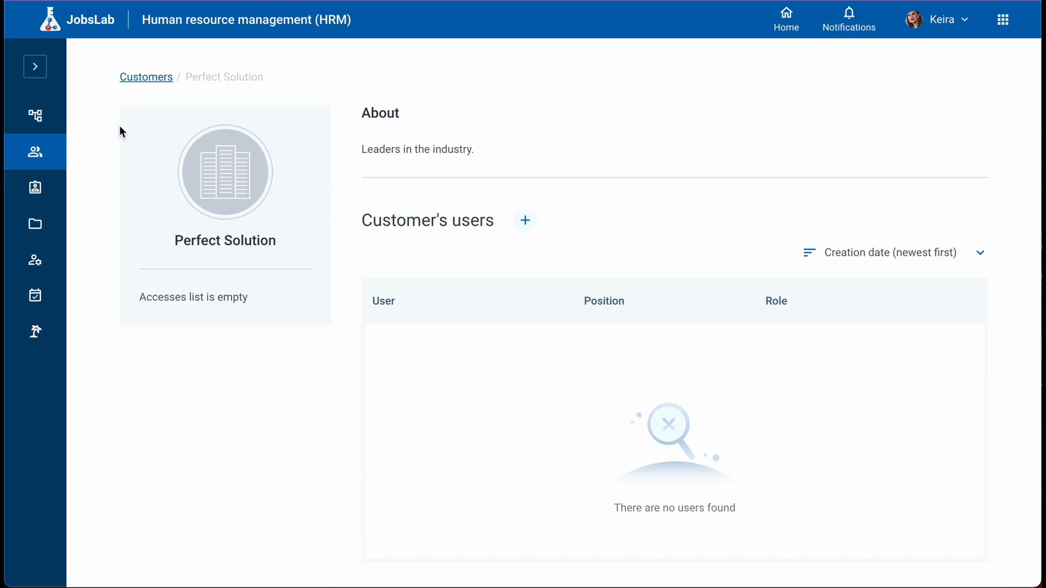
left_click(34, 0)
left_click(34, 0)
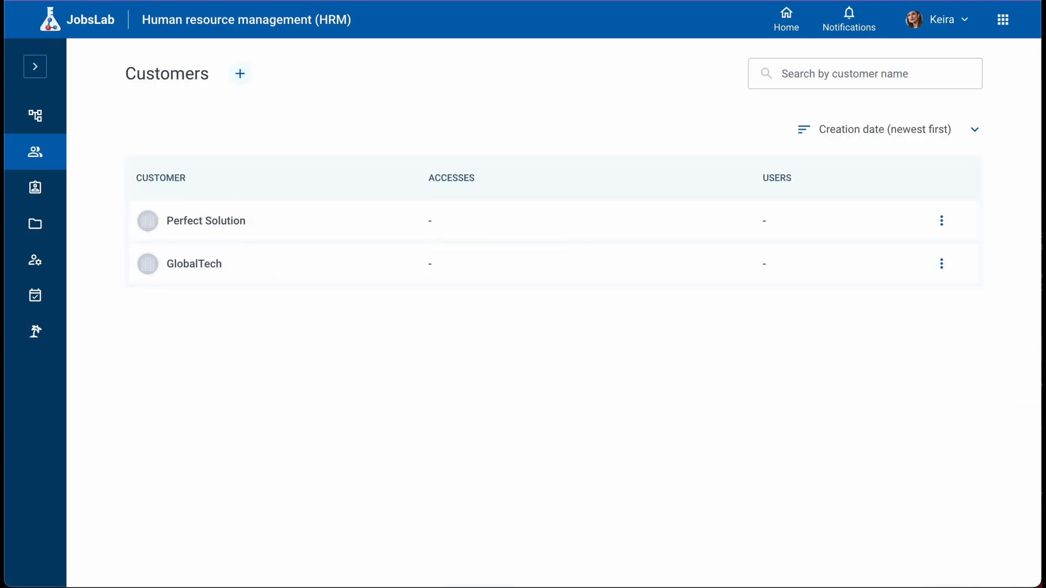
Return to the new job form in the ATS, mark it as a customer job and choose Perfect Solution as its customer
left_click(195, 273)
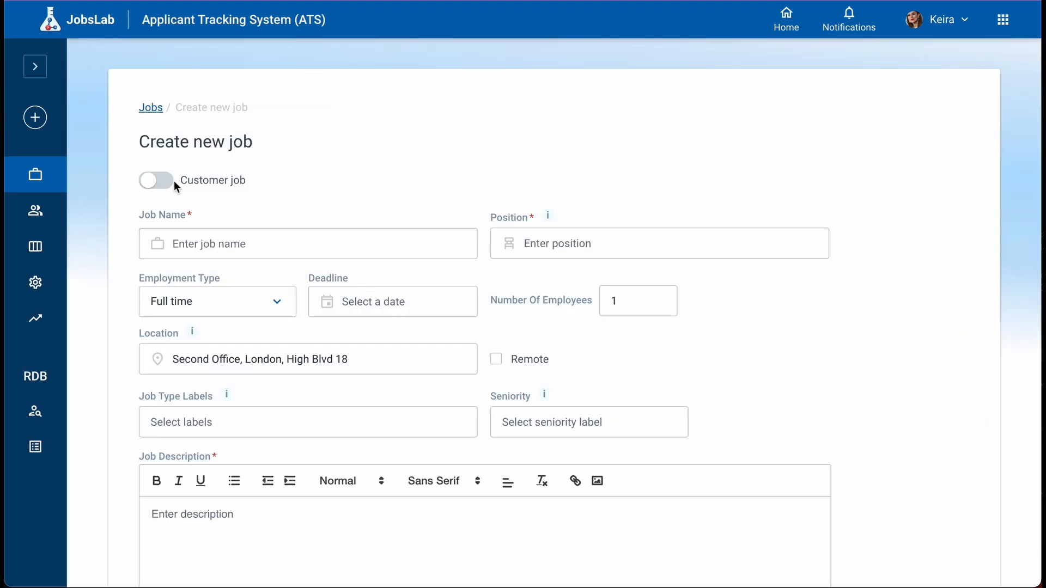
left_click(165, 180)
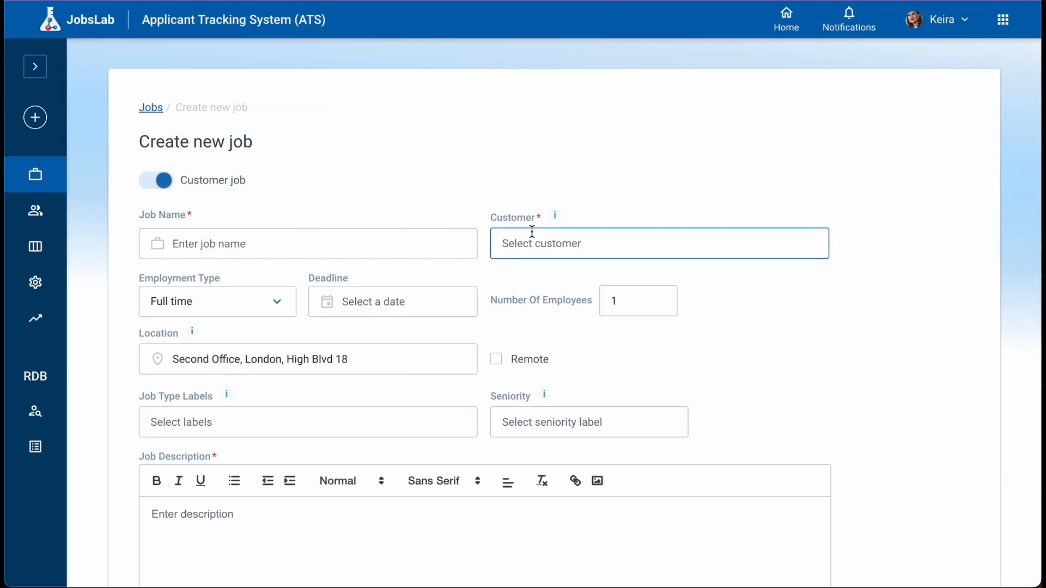
left_click(565, 253)
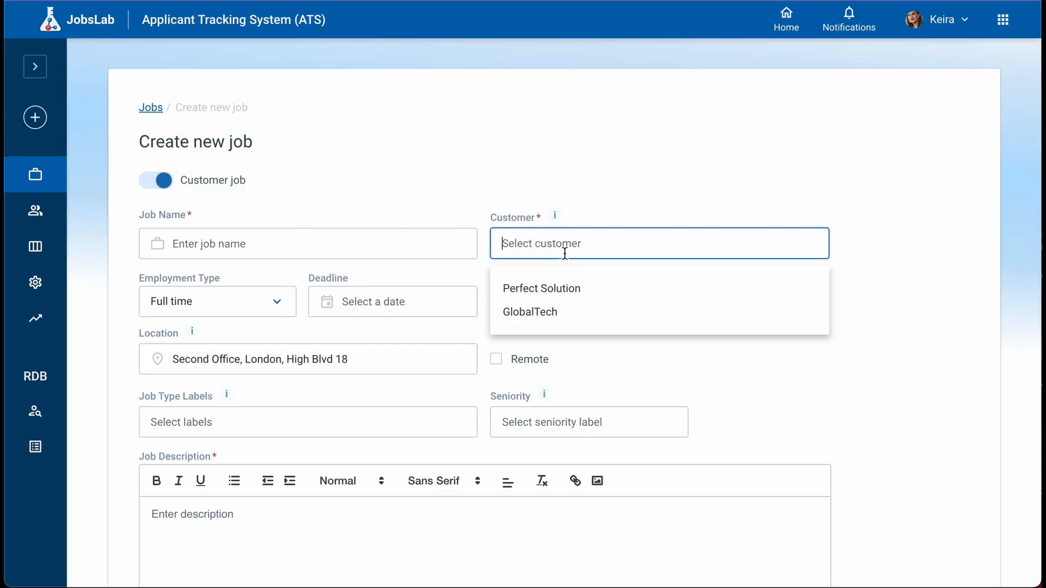
left_click(633, 295)
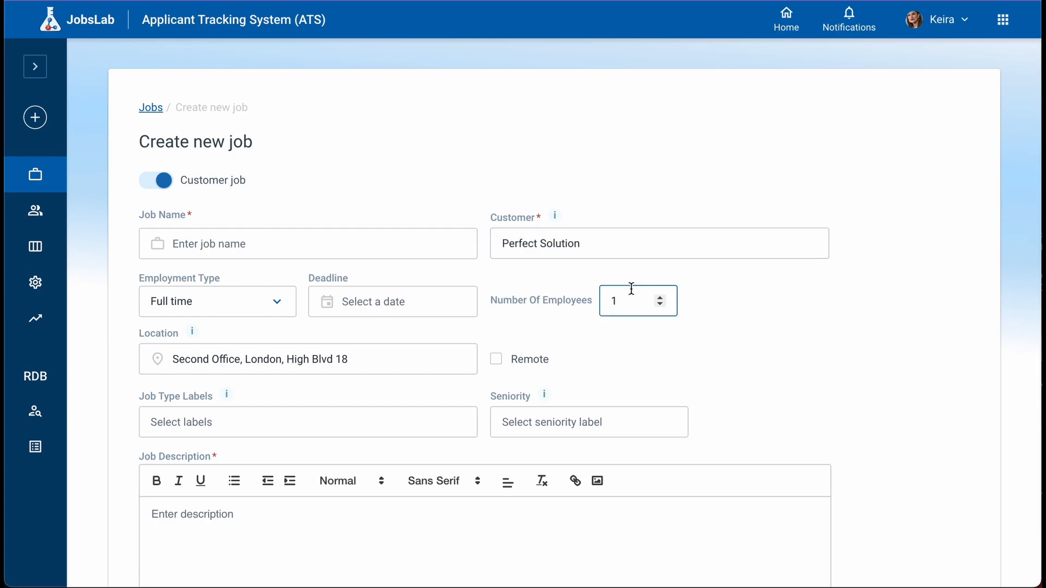